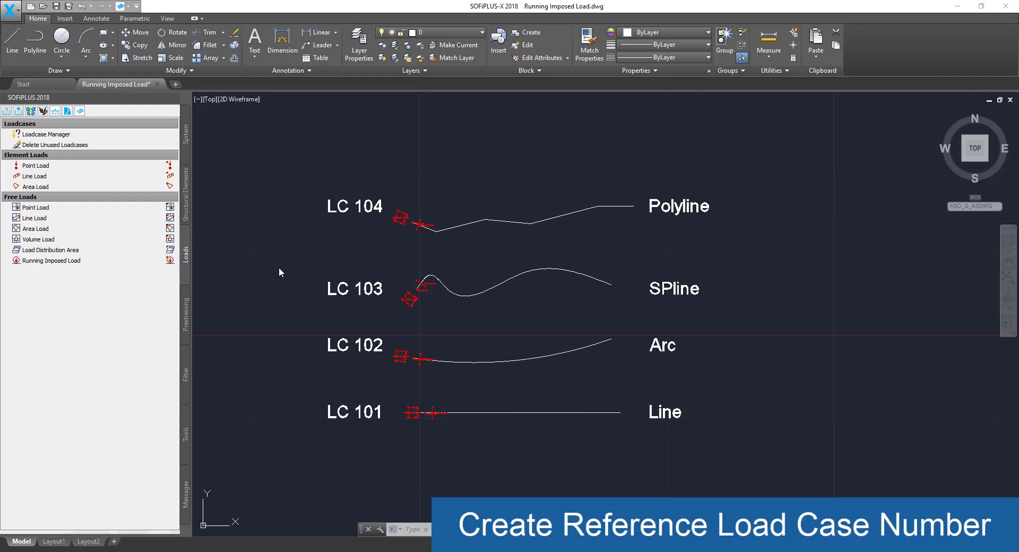
# Review the defined load cases in the Loadcase Manager and close it without changes.
pyautogui.click(95, 135)
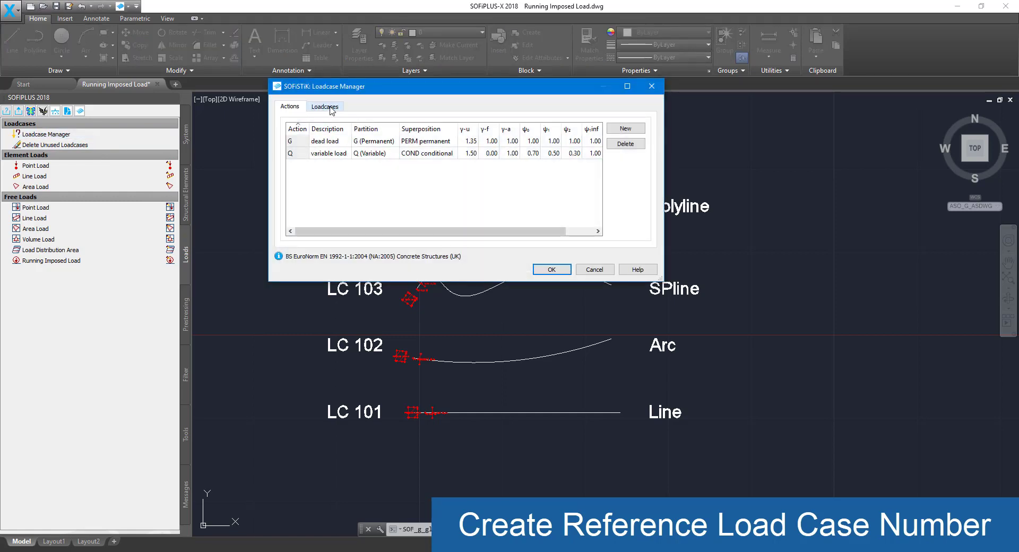
pyautogui.click(339, 109)
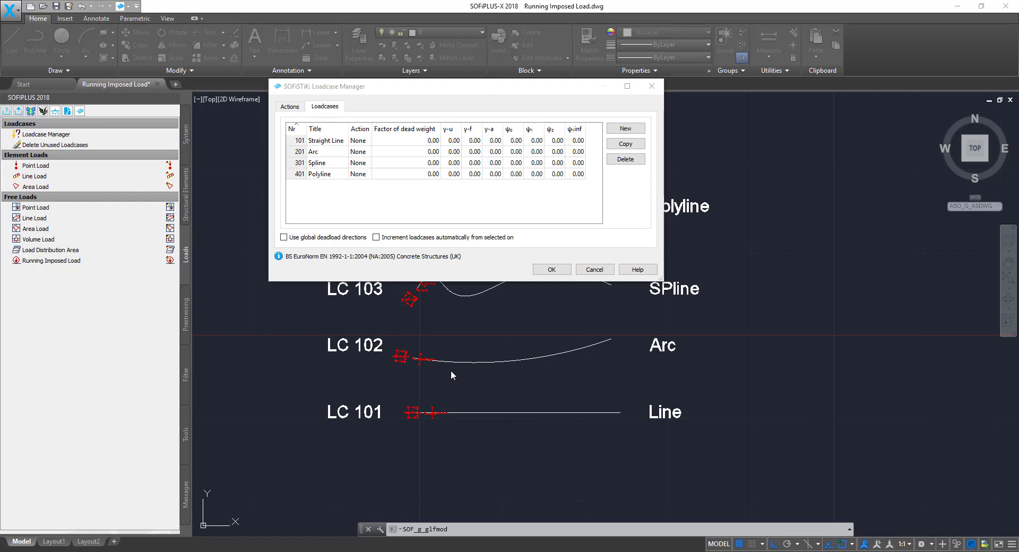
pyautogui.click(594, 269)
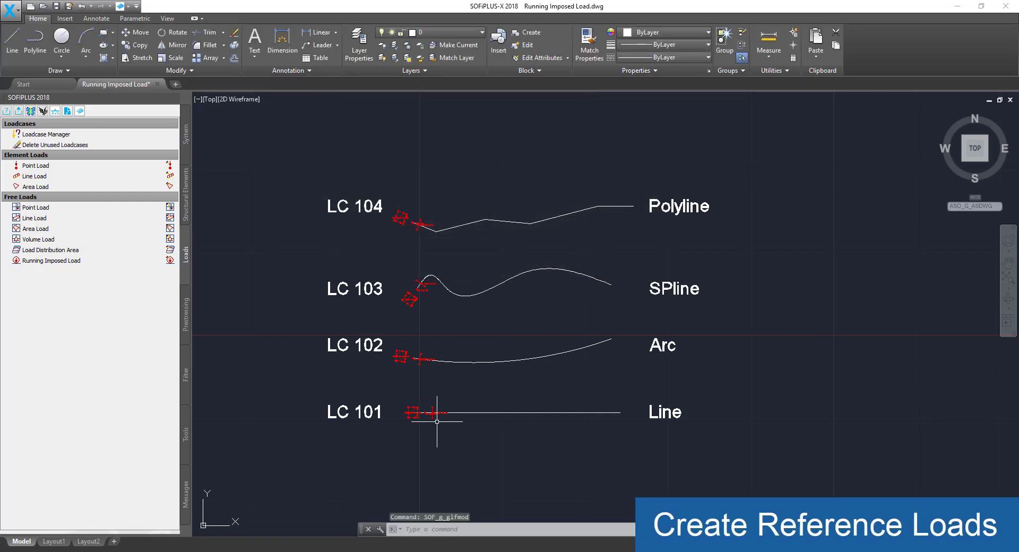
# Examine the area, point and line reference loads placed at the start of the LC 101 straight line path.
pyautogui.scroll(2, 431, 416)
pyautogui.scroll(2, 427, 418)
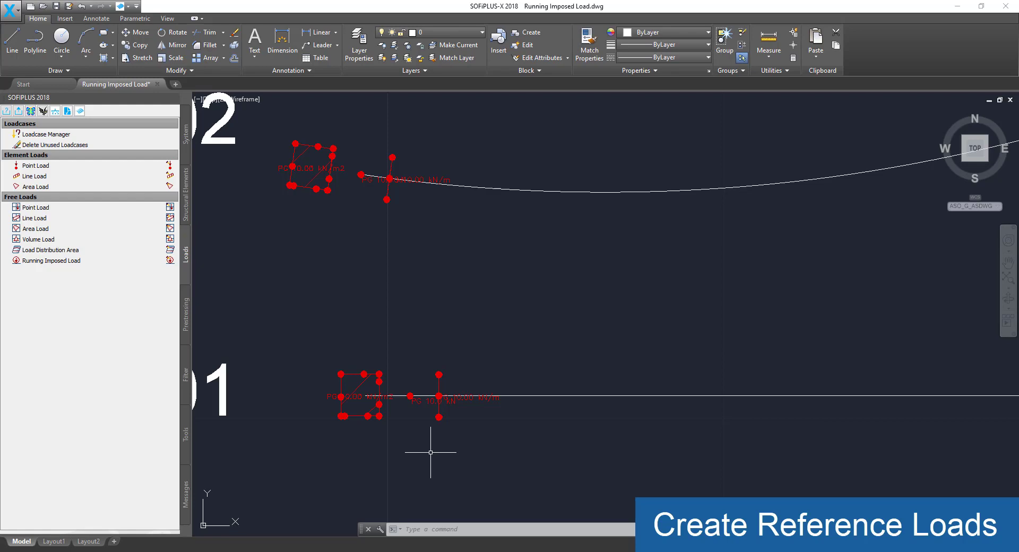
pyautogui.click(352, 399)
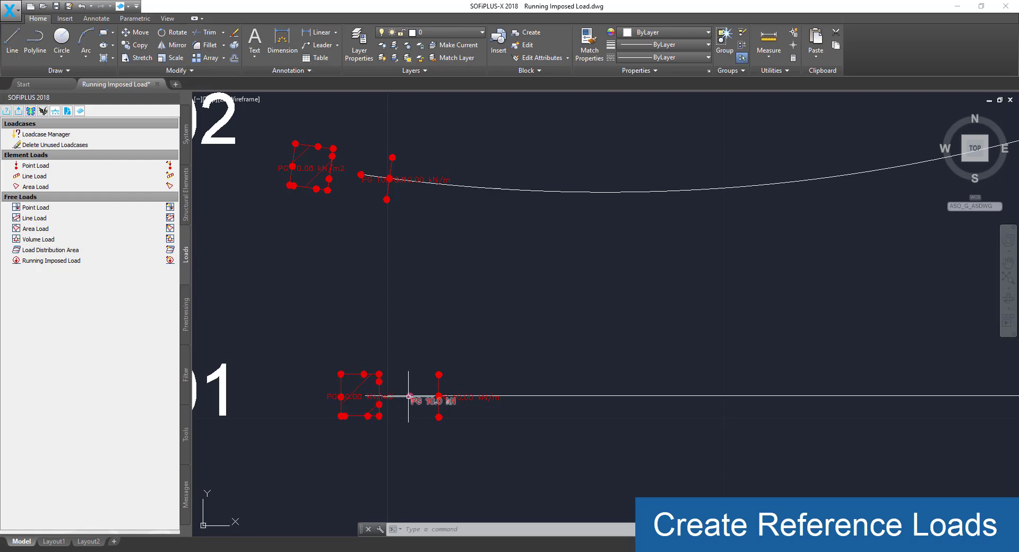
pyautogui.moveTo(438, 373)
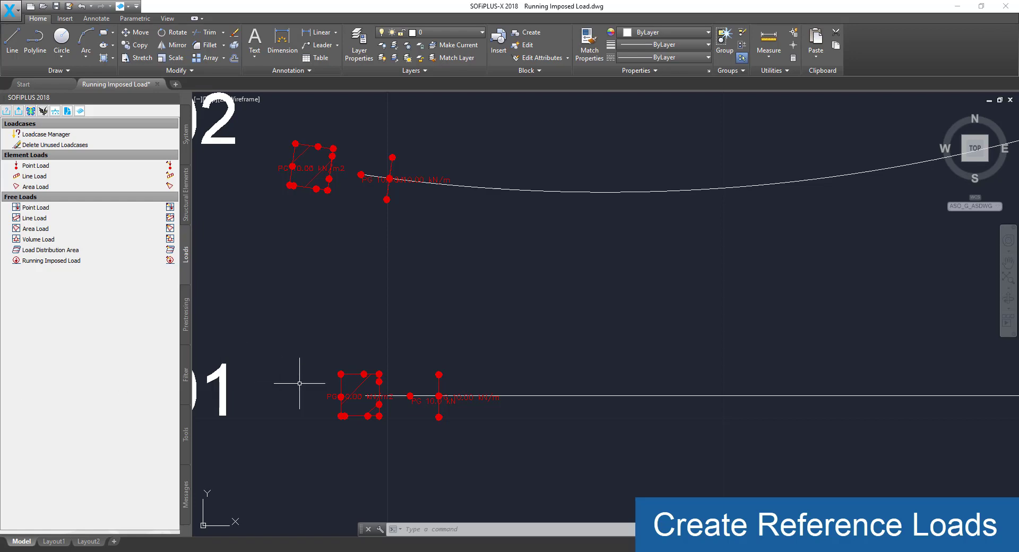
pyautogui.scroll(-2, 316, 354)
pyautogui.scroll(-2, 316, 355)
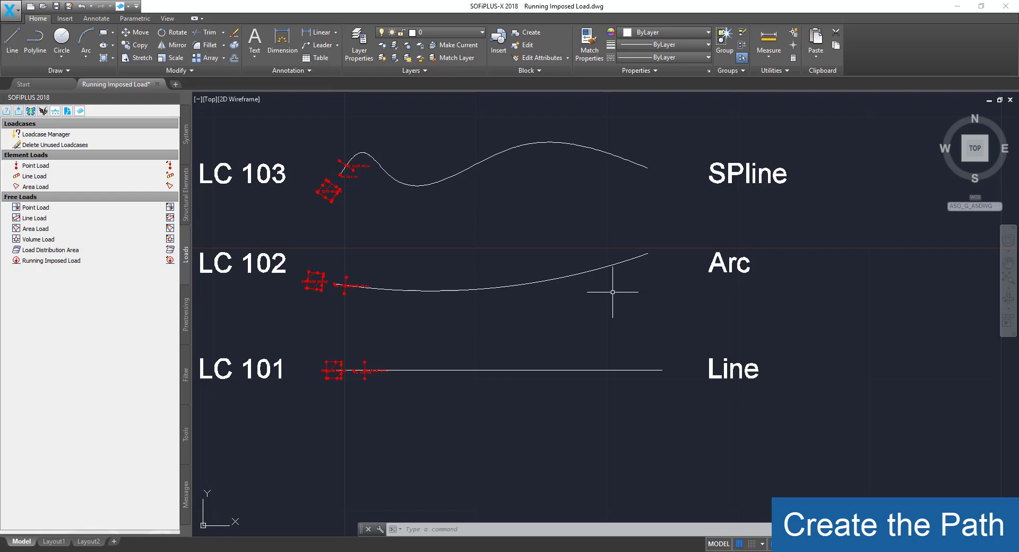
# Inspect the drawn path curves, highlighting the LC 104 polyline and clearing the selection.
pyautogui.scroll(-2, 627, 414)
pyautogui.scroll(2, 540, 200)
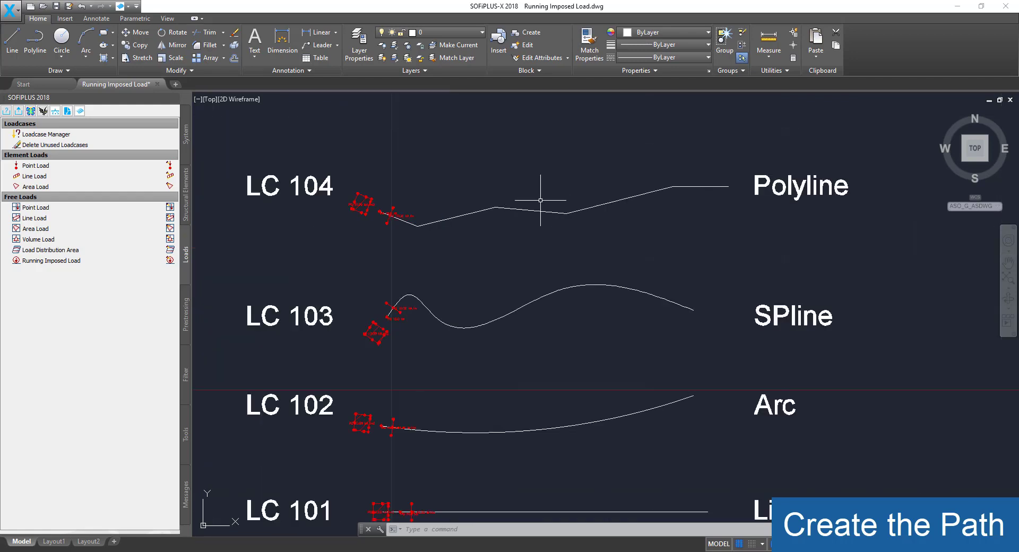
pyautogui.click(541, 200)
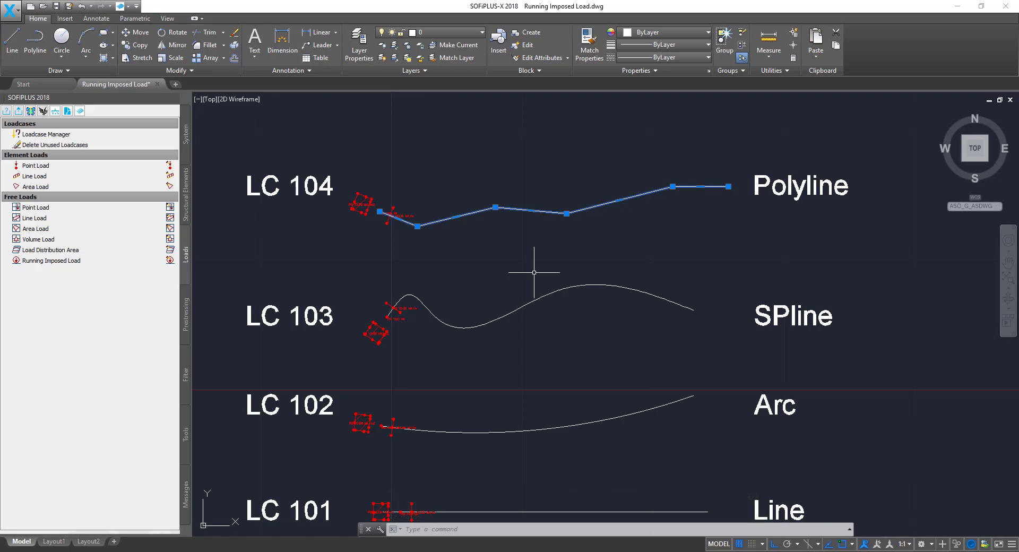
pyautogui.press('Escape')
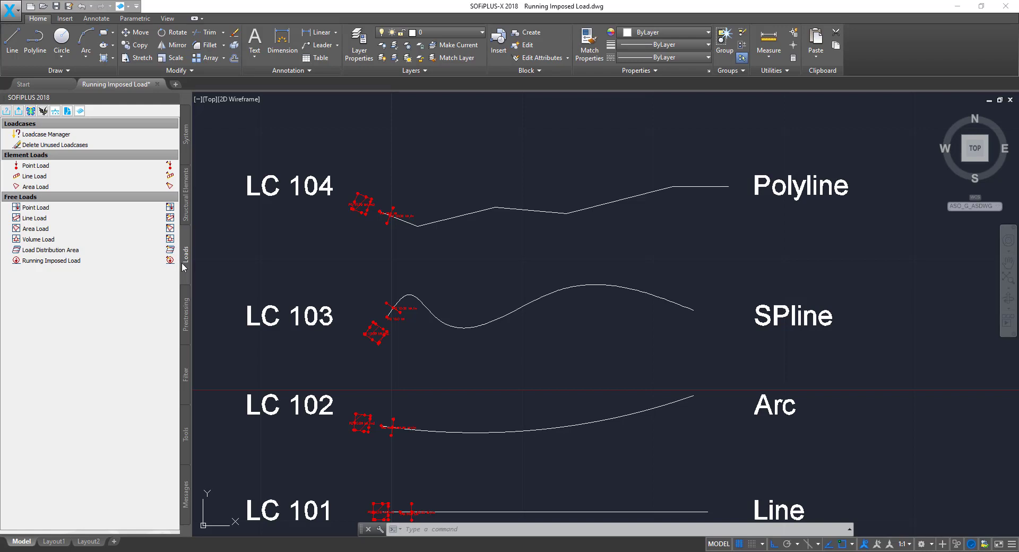
# Start a running imposed load with generation by a fixed number of 10 steps.
pyautogui.click(84, 263)
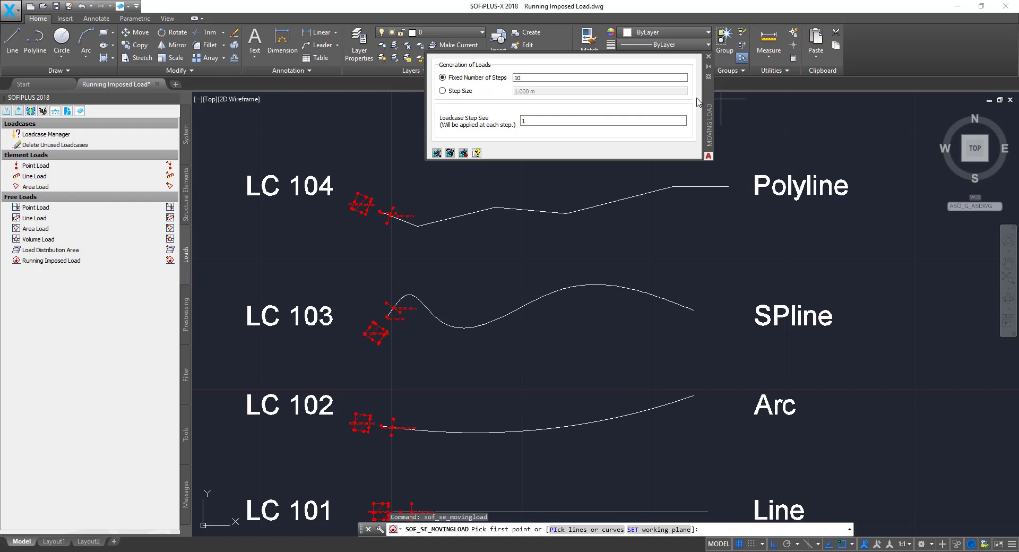
pyautogui.moveTo(708, 95); pyautogui.dragTo(673, 98)
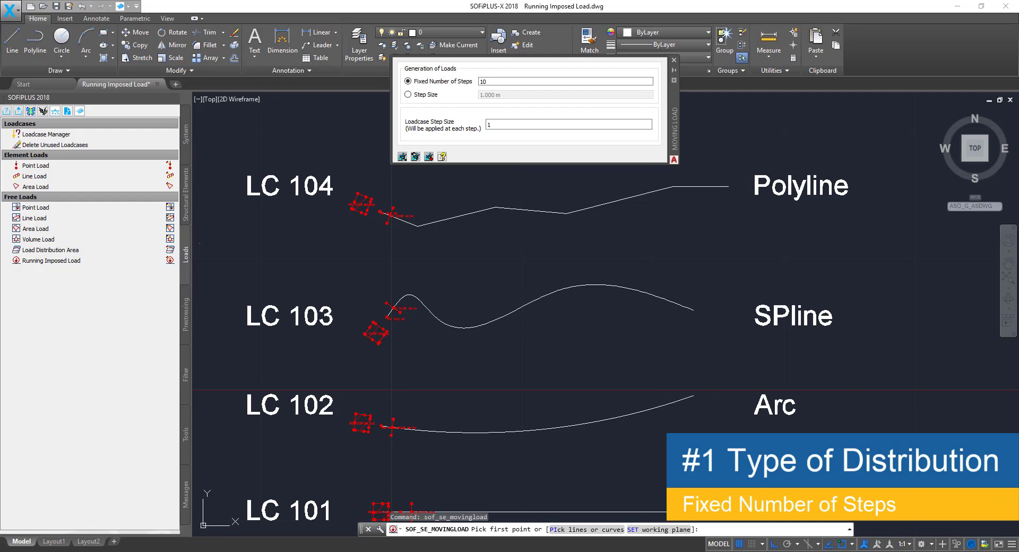
pyautogui.click(407, 94)
pyautogui.click(407, 81)
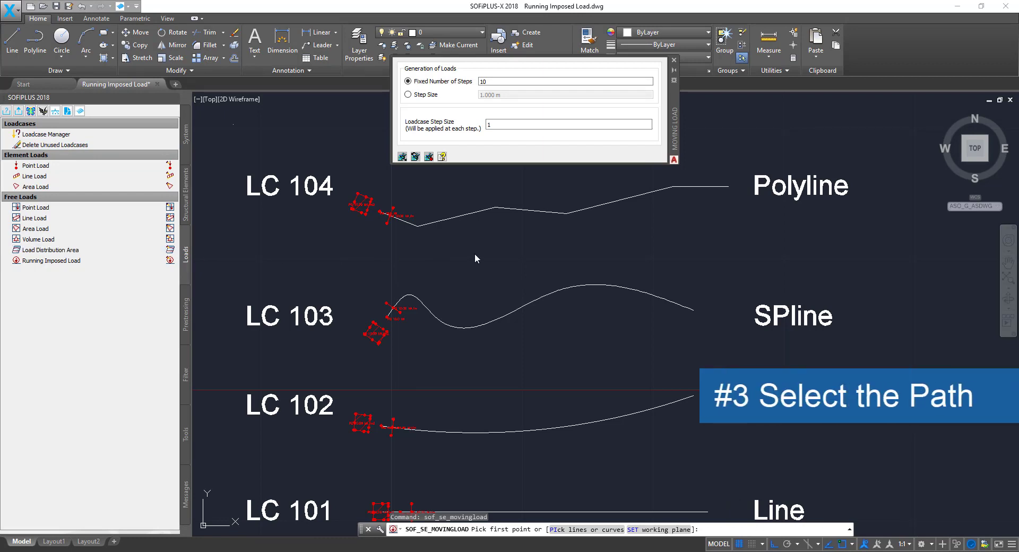
# Pick the LC 103 spline as the load path with the Pick lines or curves option.
pyautogui.scroll(-2, 466, 244)
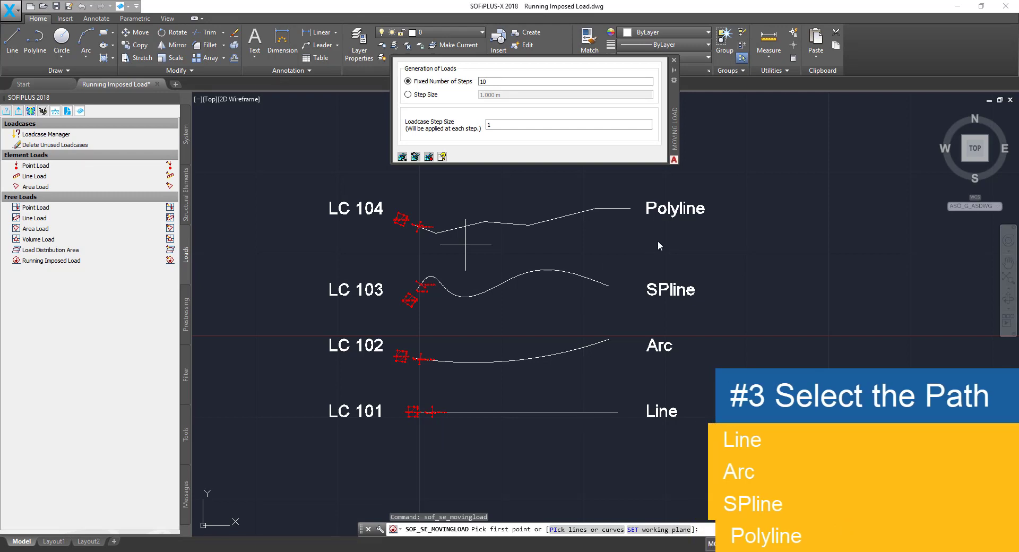
pyautogui.rightClick(713, 191)
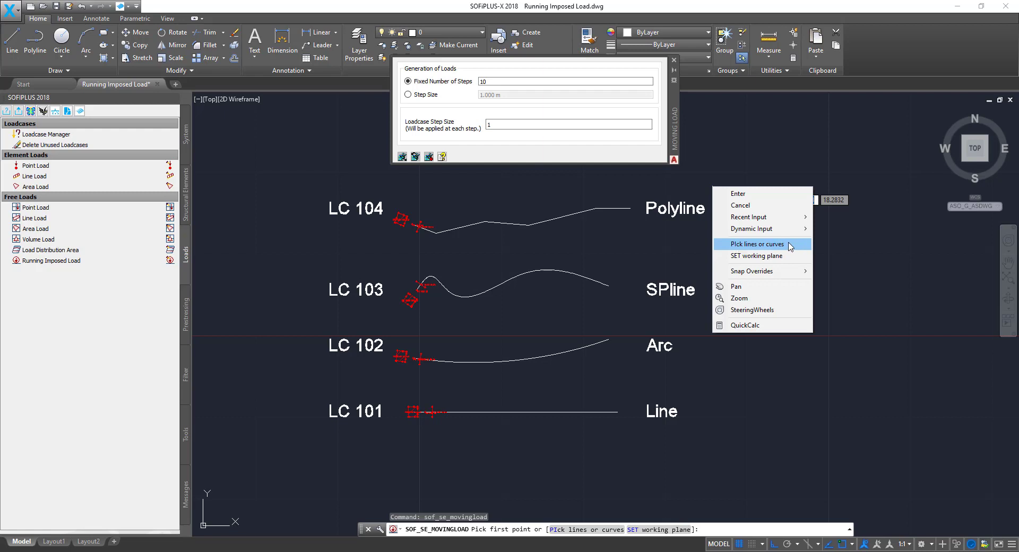
pyautogui.click(791, 247)
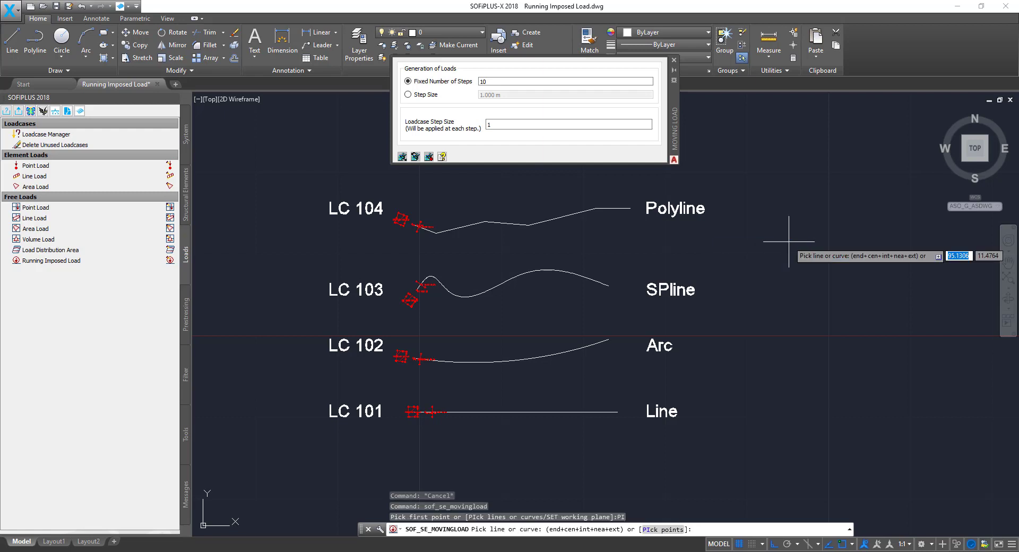
pyautogui.click(494, 287)
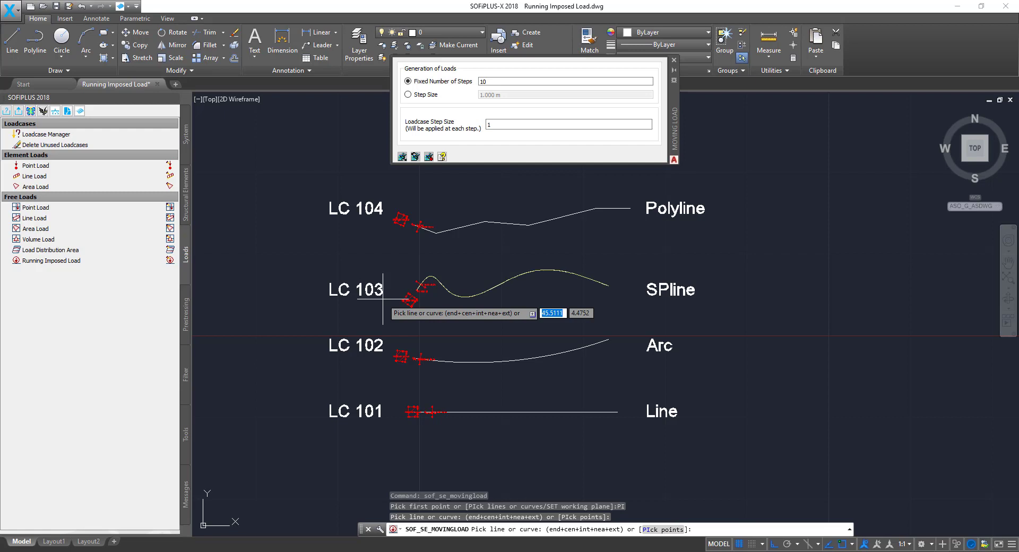
pyautogui.click(416, 299)
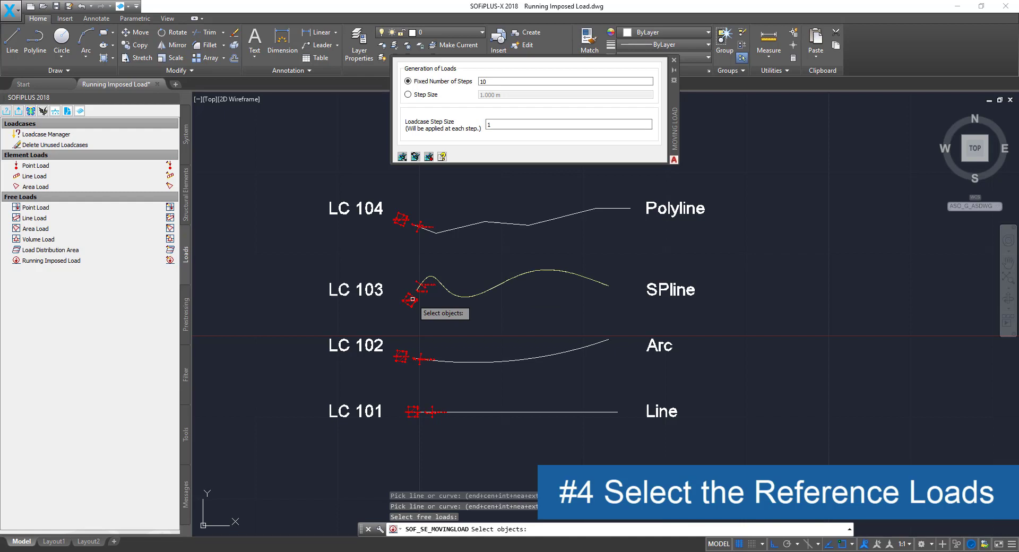
# Generate the running loads from the LC 103 area, point and line reference loads and end the command.
pyautogui.scroll(4, 408, 287)
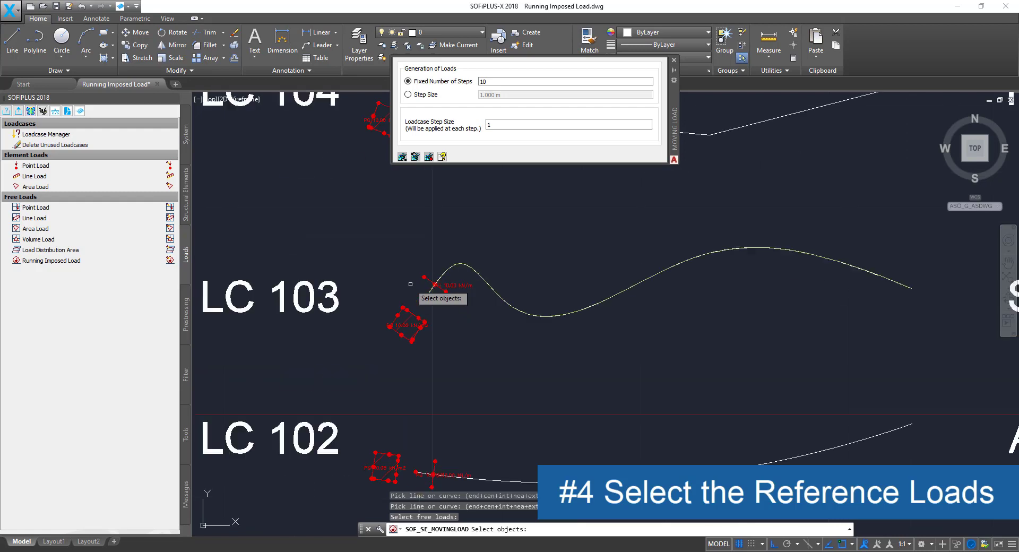
pyautogui.click(413, 310)
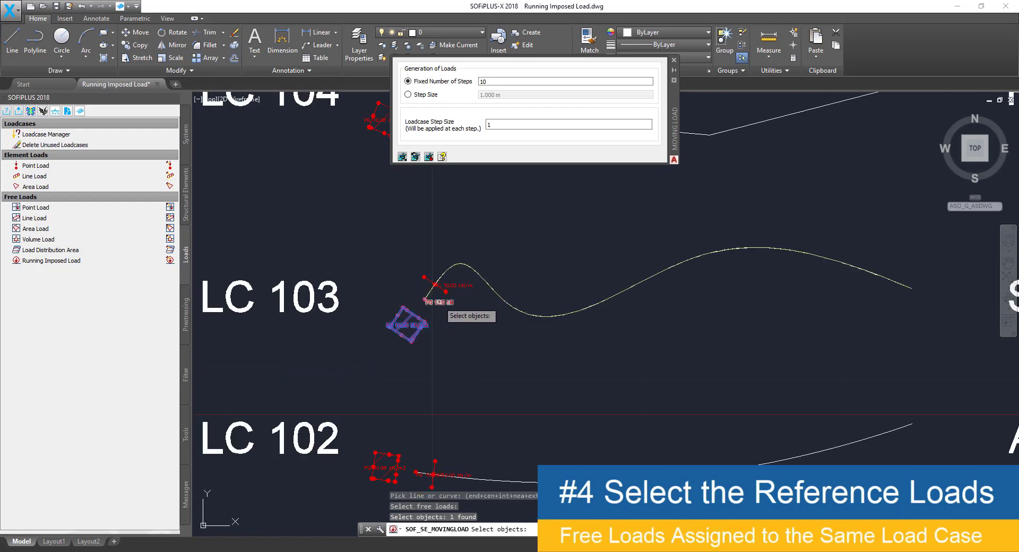
pyautogui.click(440, 302)
pyautogui.click(454, 284)
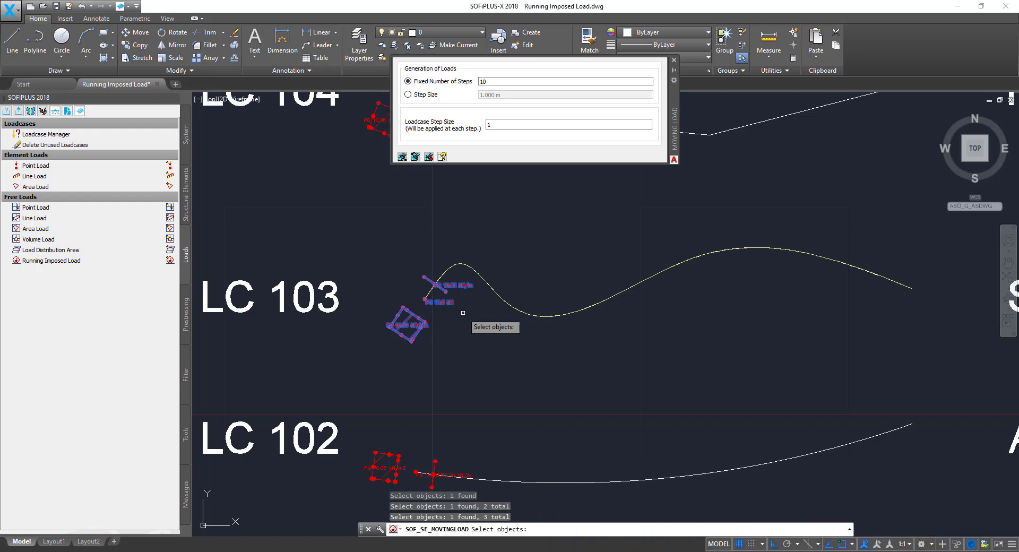
pyautogui.press('Return')
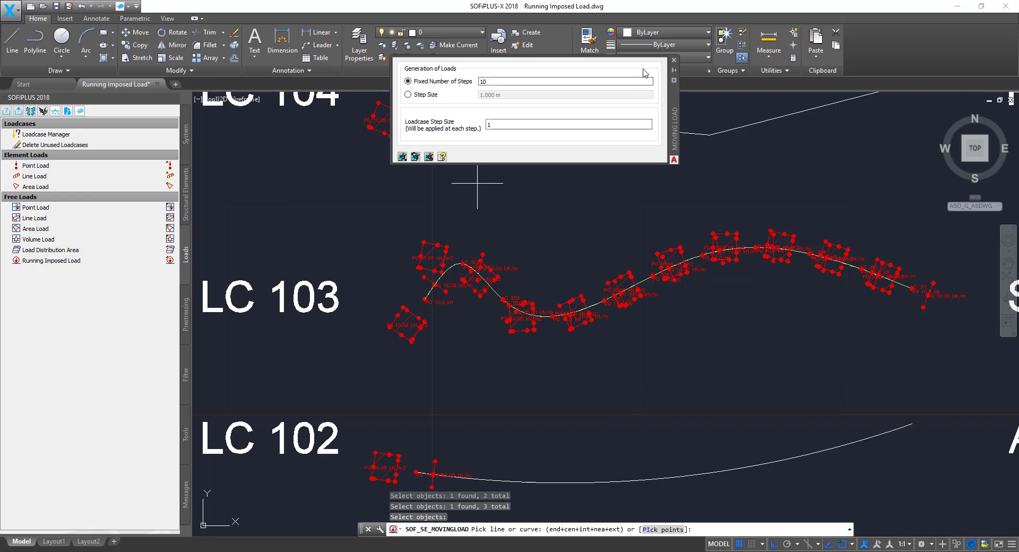
pyautogui.click(673, 59)
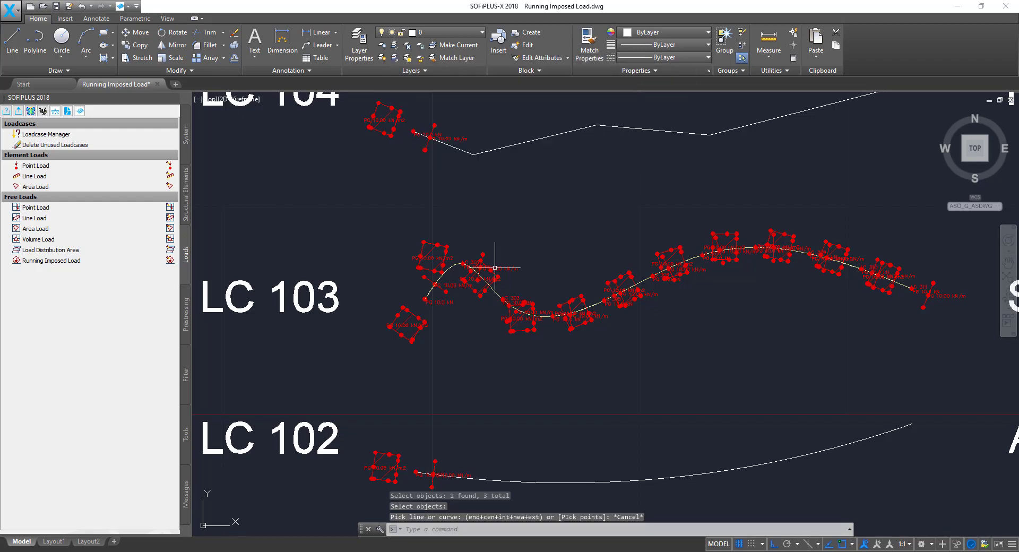
# Open the running load on the LC 103 spline for editing and apply a fixed number of 5 steps.
pyautogui.scroll(-2, 363, 268)
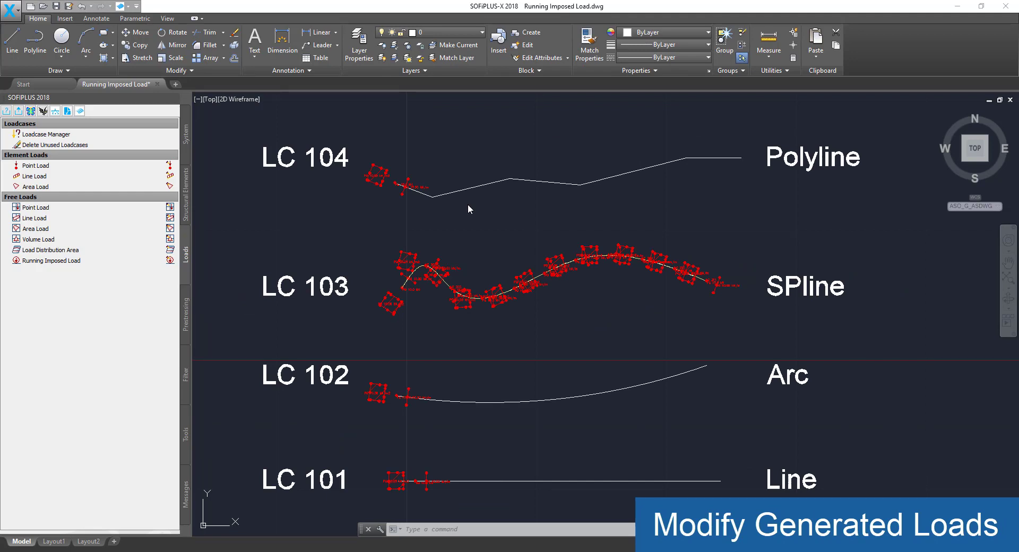
pyautogui.doubleClick(406, 253)
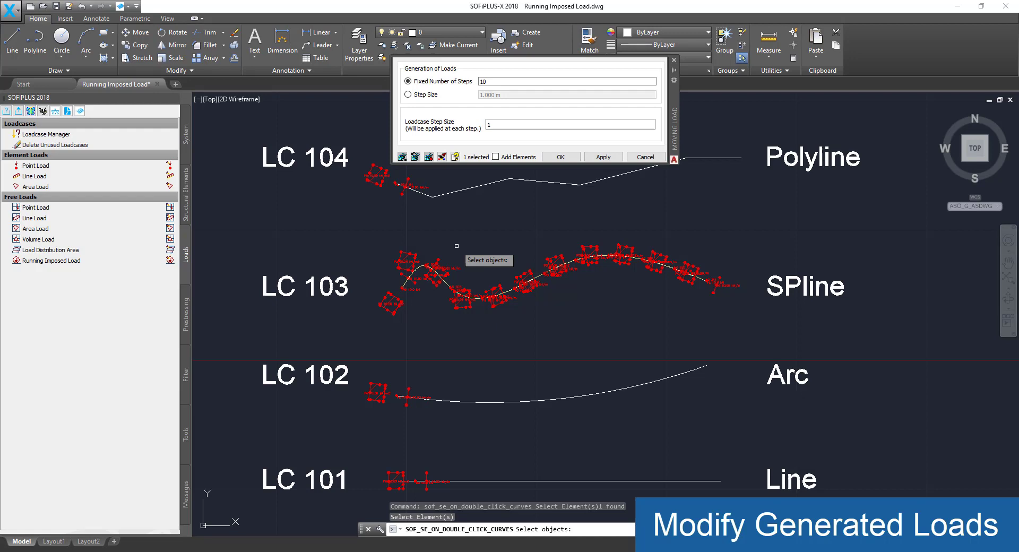
pyautogui.click(499, 85)
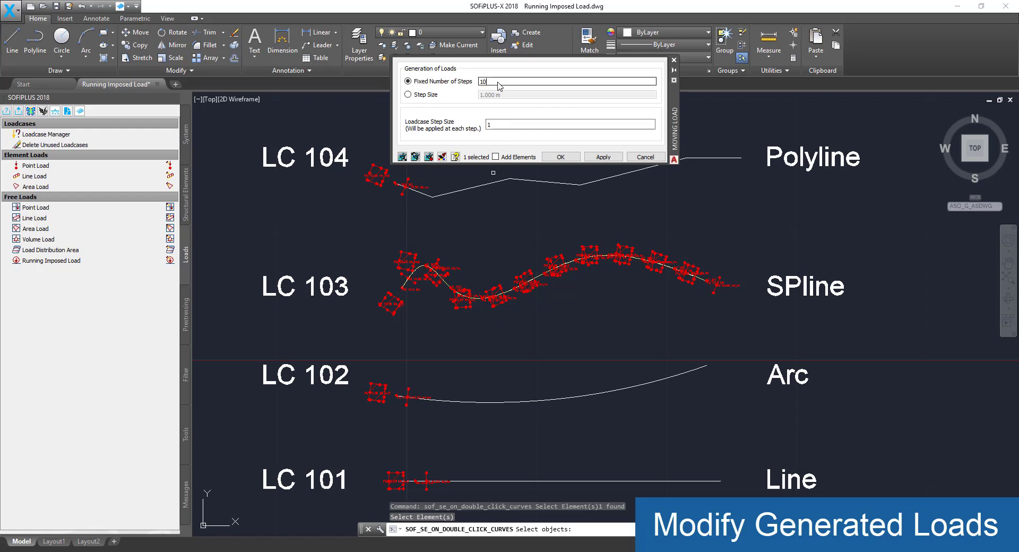
pyautogui.doubleClick(497, 84)
pyautogui.write('5')
pyautogui.click(603, 157)
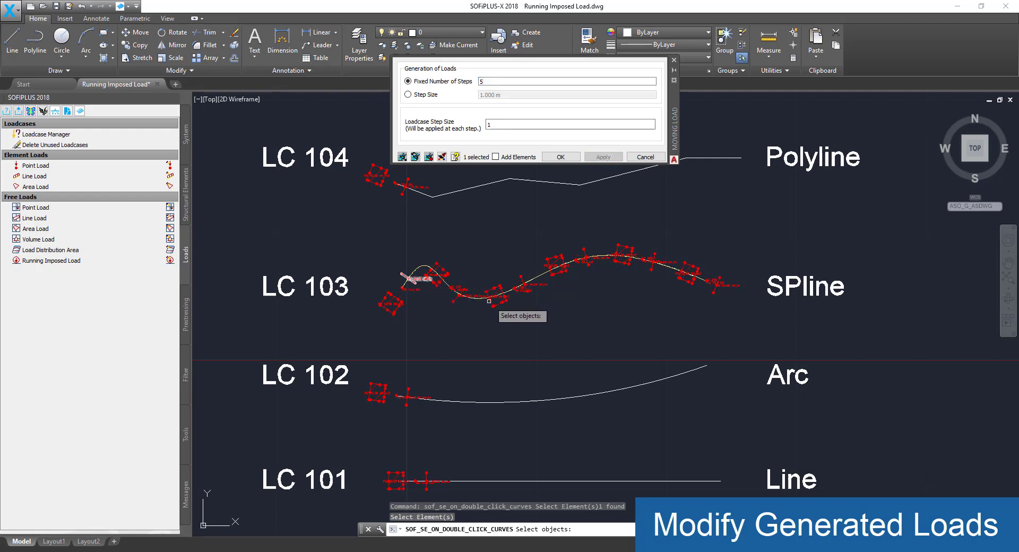
# Switch the spline's load generation to a step size of 5 m and apply it.
pyautogui.click(407, 95)
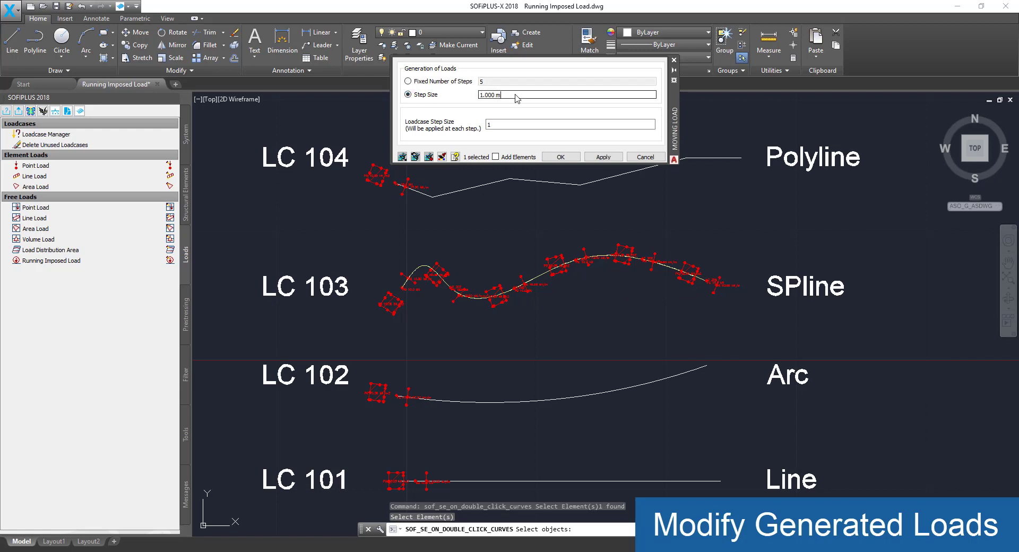
pyautogui.moveTo(515, 97); pyautogui.dragTo(476, 96)
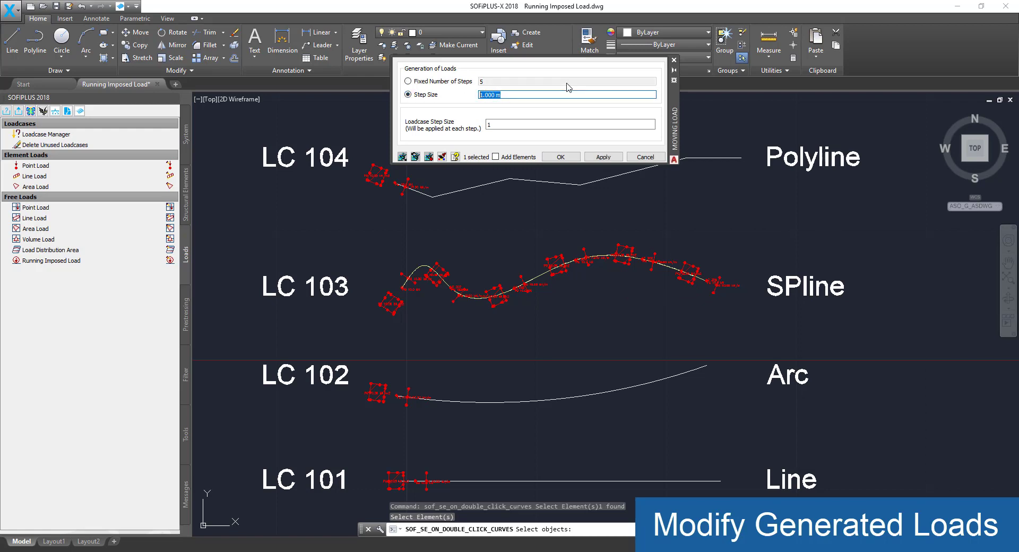
pyautogui.write('5')
pyautogui.click(511, 124)
pyautogui.click(605, 157)
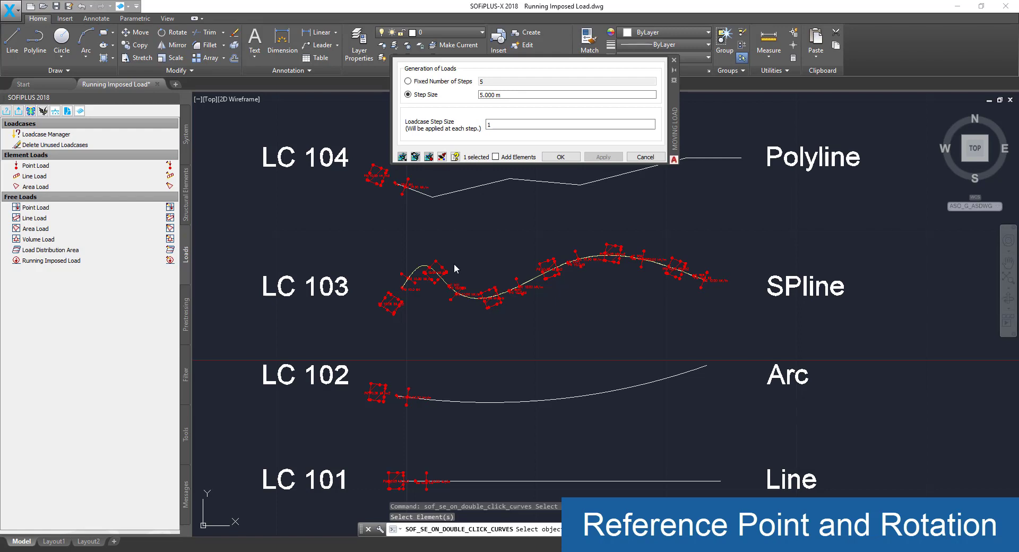
# Set the spline's load generation back to a fixed number of 10 steps, apply it and close the settings.
pyautogui.click(408, 81)
pyautogui.write('10')
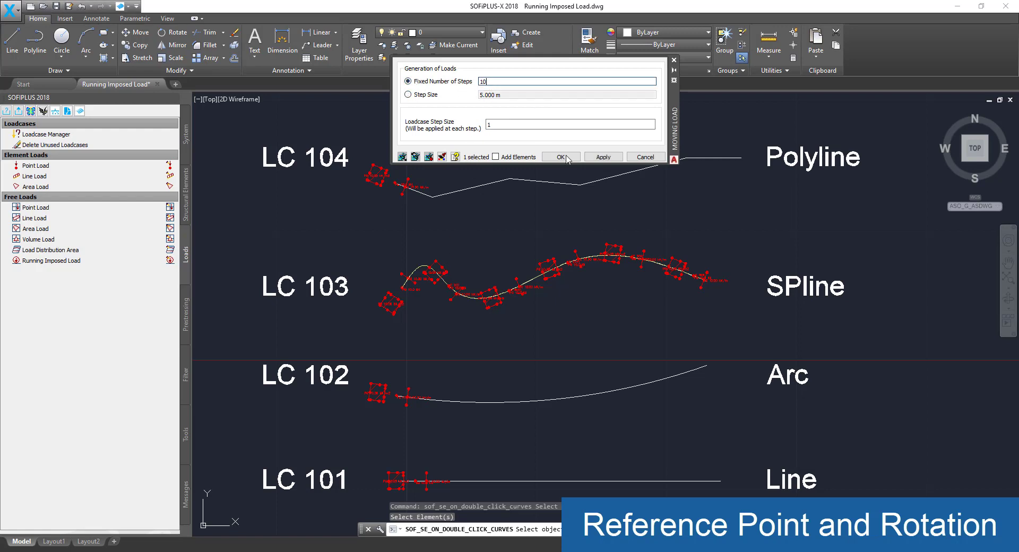
pyautogui.click(603, 156)
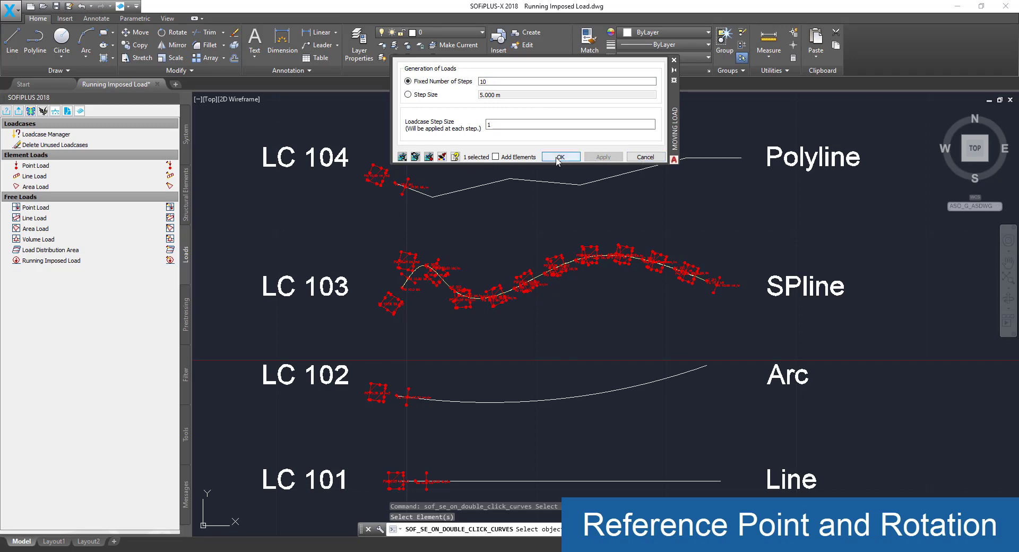
pyautogui.click(649, 157)
# Examine the LC 103 spline's reference area, point and line loads, and the running loads generated from them.
pyautogui.scroll(5, 410, 274)
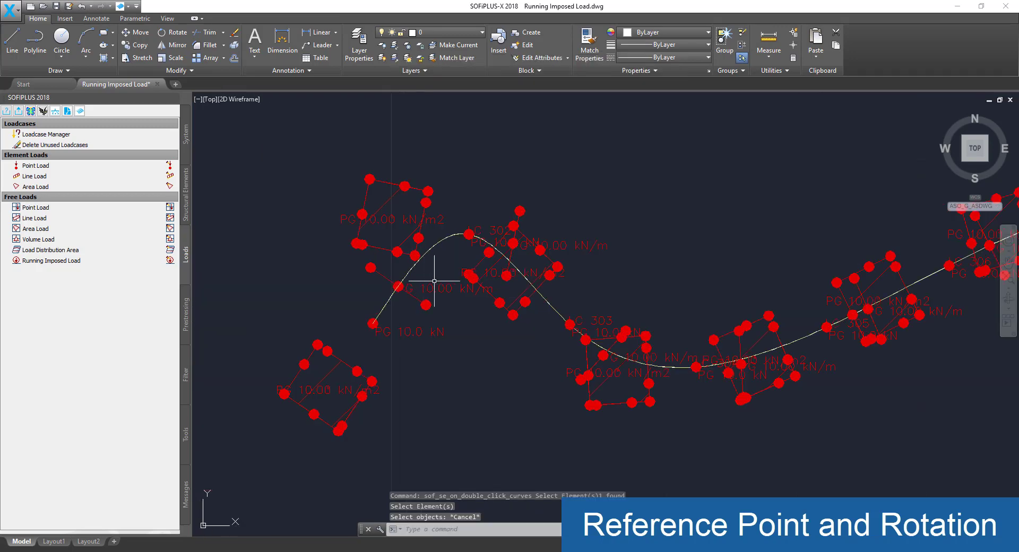
pyautogui.click(345, 362)
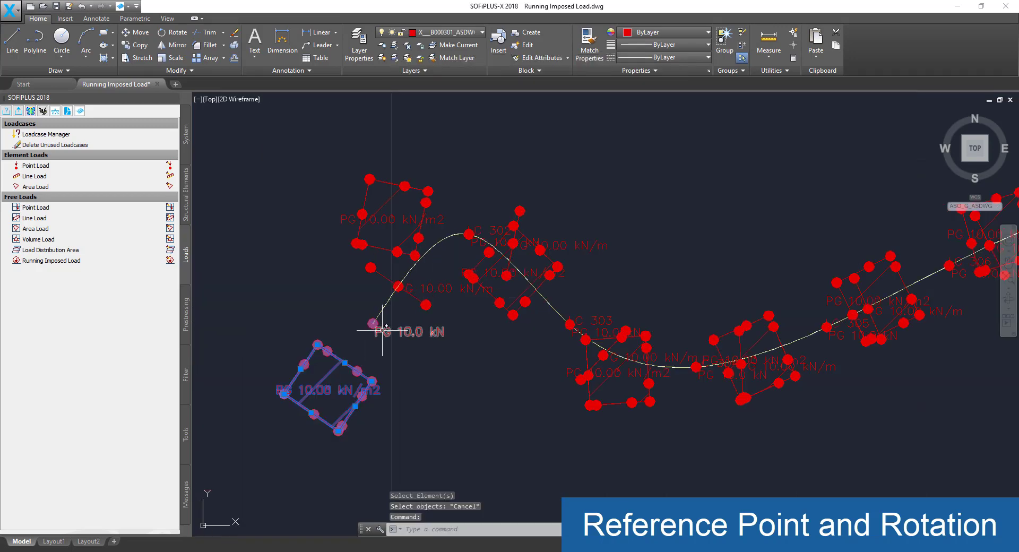
pyautogui.click(371, 329)
pyautogui.click(367, 275)
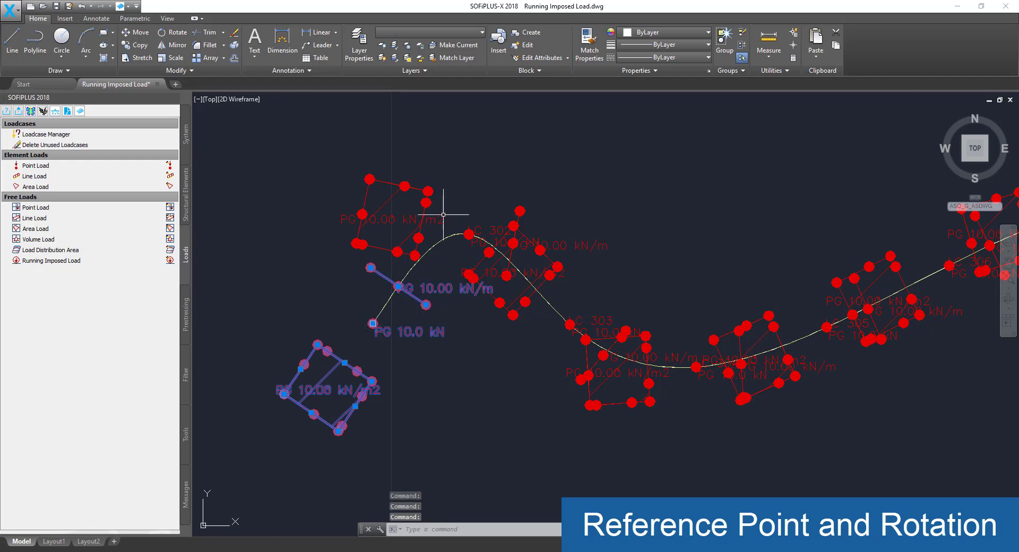
pyautogui.press('Escape')
pyautogui.click(388, 182)
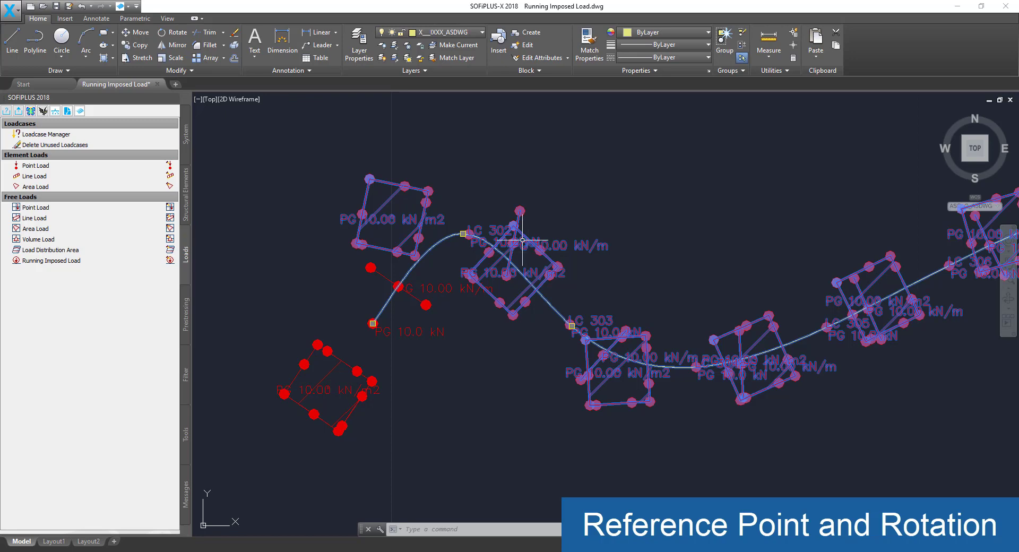
pyautogui.press('Escape')
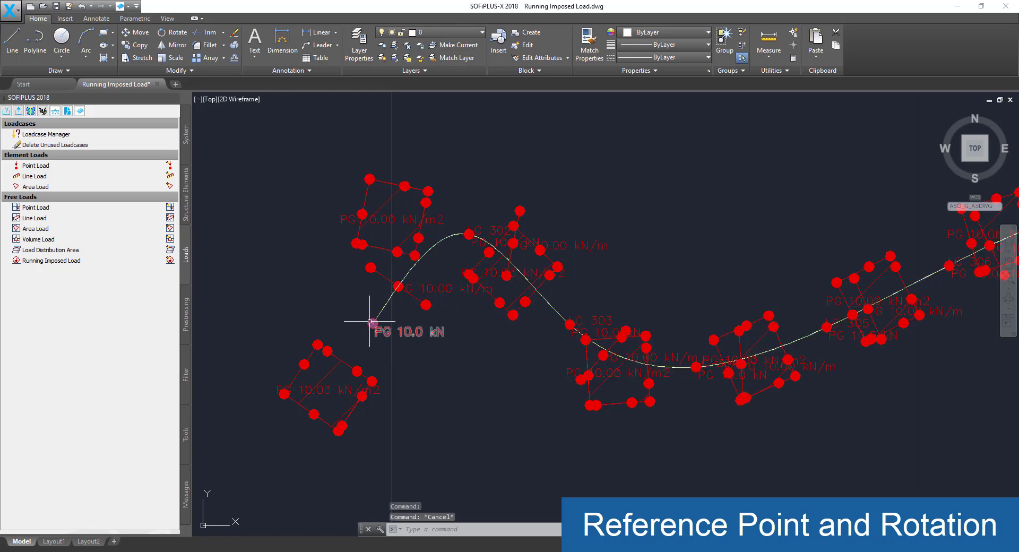
# Examine the start point of the LC 103 spline and the position of its 10.0 kN reference point load.
pyautogui.scroll(8, 371, 325)
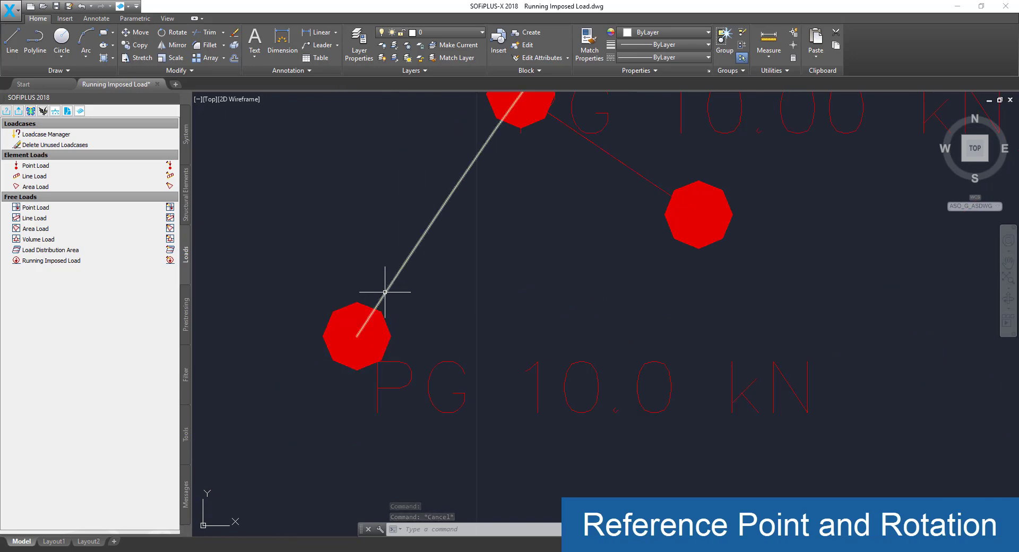
pyautogui.click(388, 290)
pyautogui.scroll(-10, 356, 335)
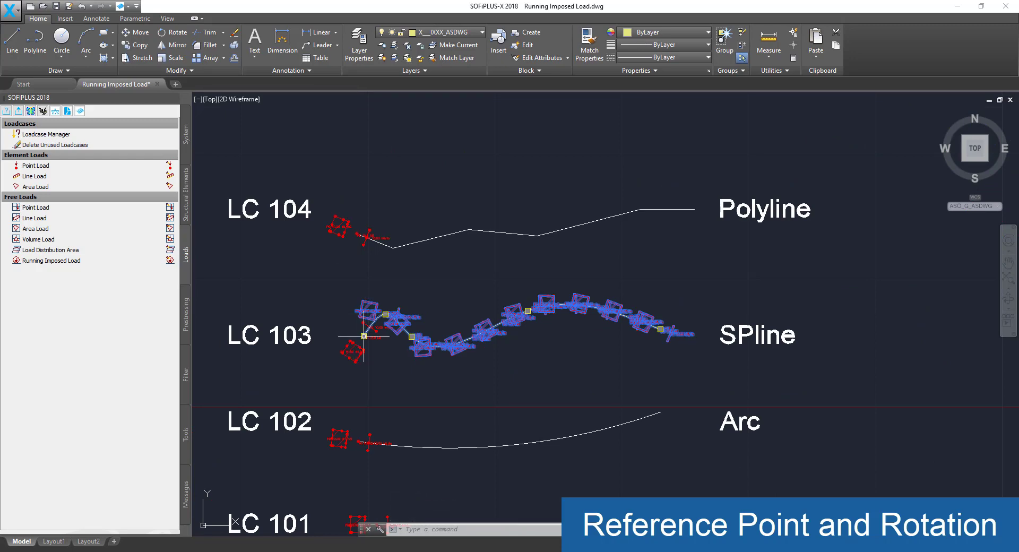
pyautogui.scroll(7, 354, 352)
pyautogui.scroll(6, 359, 355)
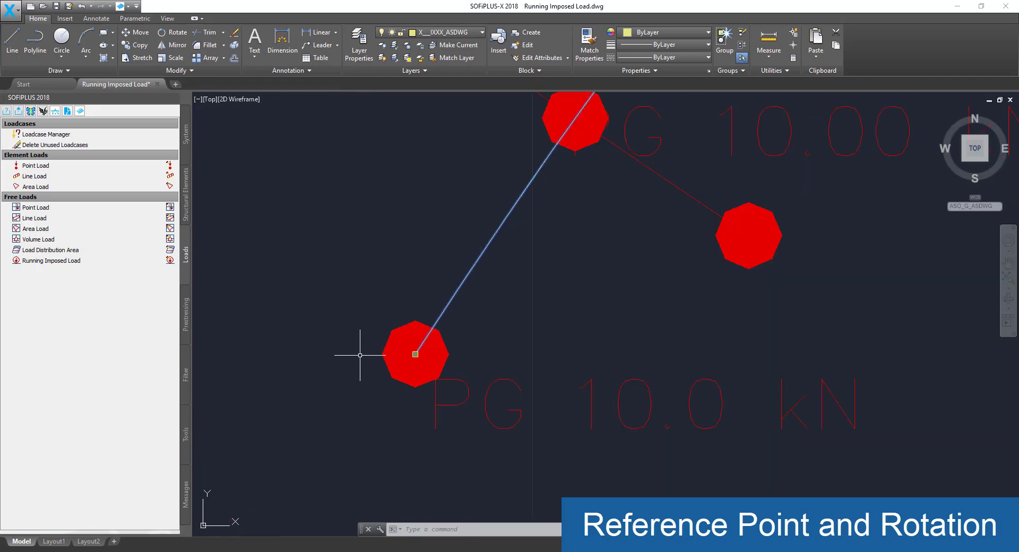
pyautogui.scroll(-5, 405, 377)
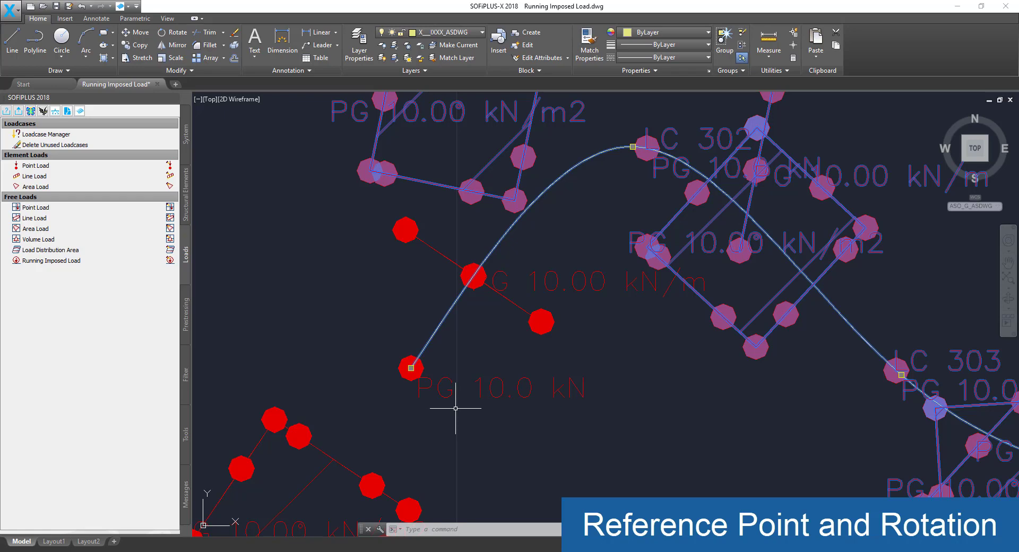
pyautogui.press('Escape')
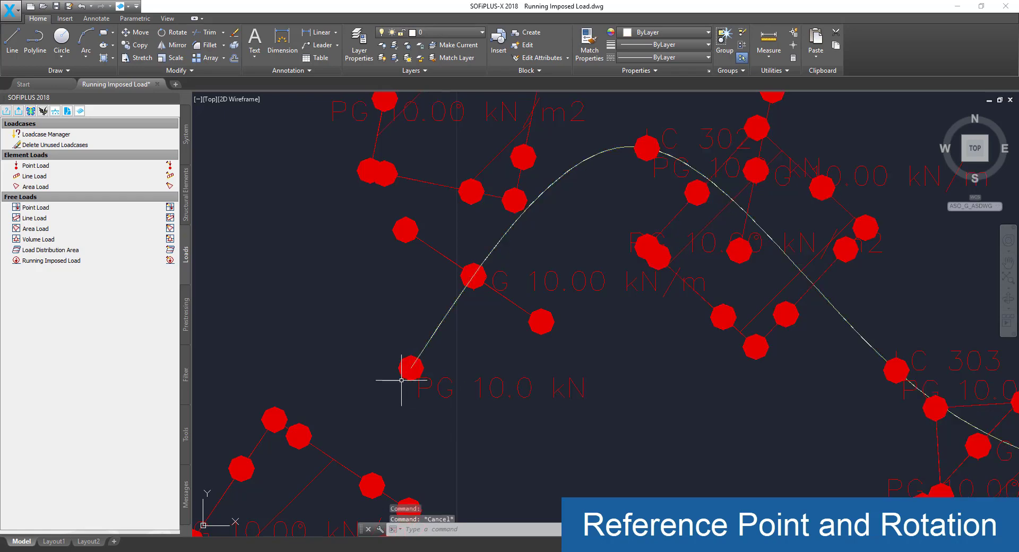
pyautogui.click(406, 378)
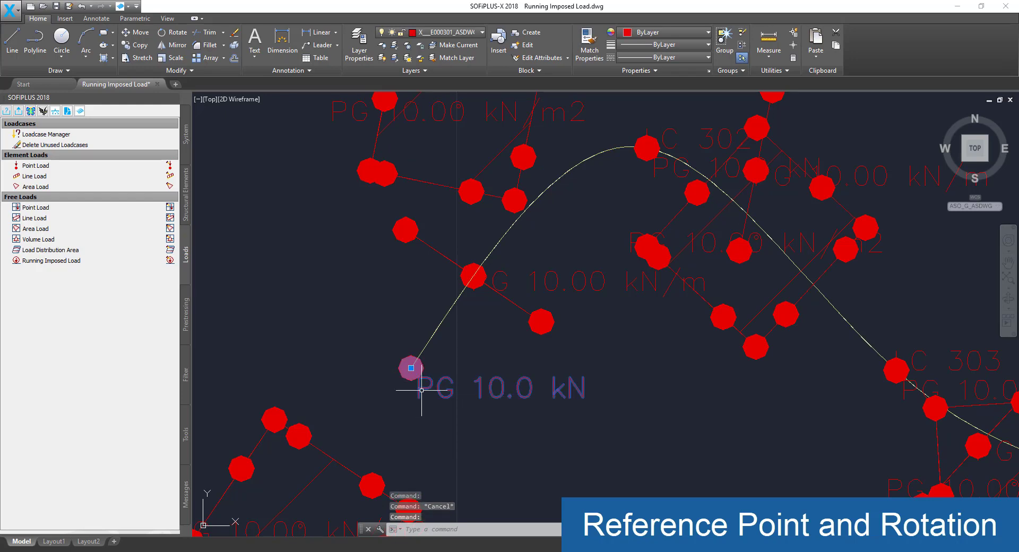
pyautogui.scroll(-2, 382, 384)
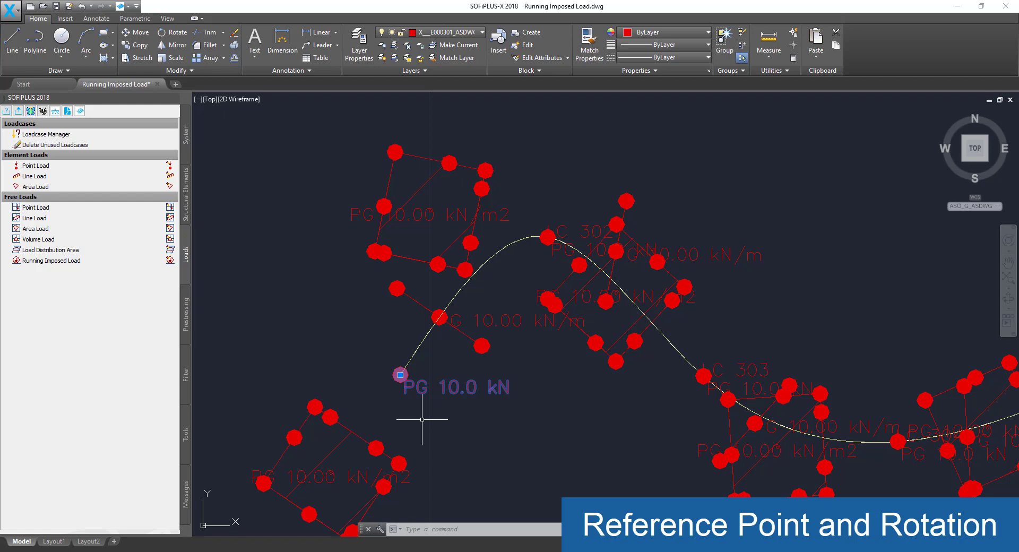
pyautogui.press('Escape')
pyautogui.scroll(-2, 322, 229)
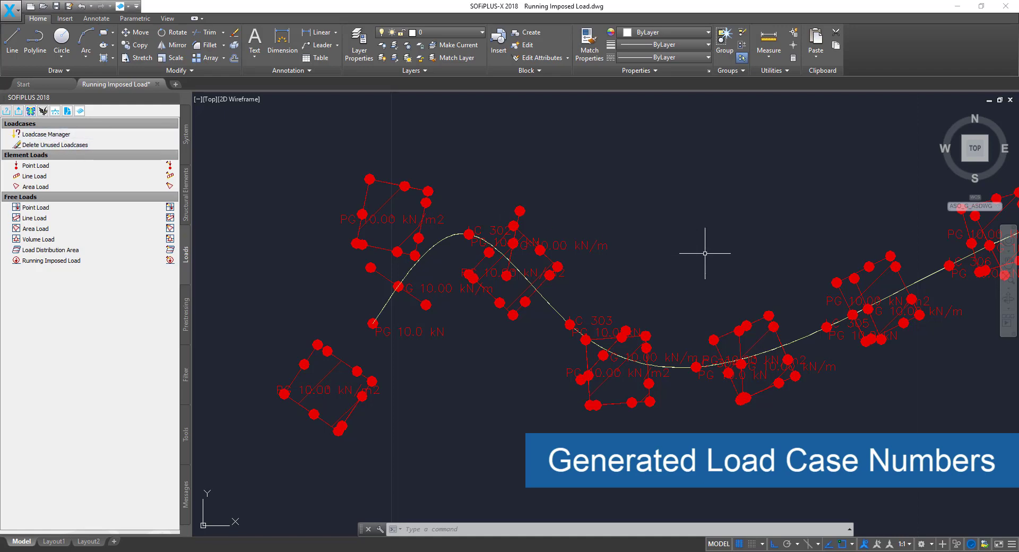
# Review the spline load cases from 301 to 311 in the Loadcase Manager and close it without changes.
pyautogui.scroll(-1, 736, 255)
pyautogui.scroll(-1, 736, 255)
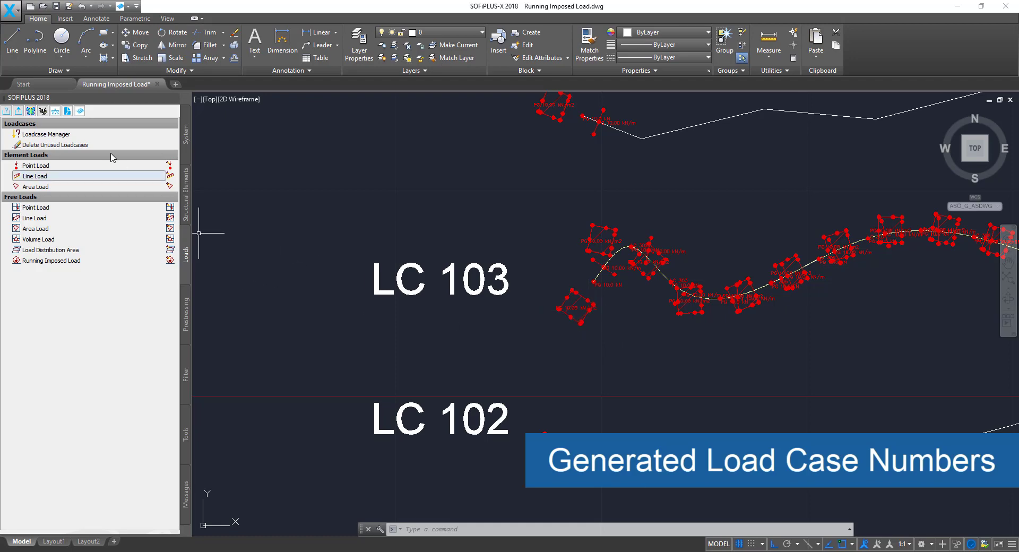
pyautogui.click(65, 139)
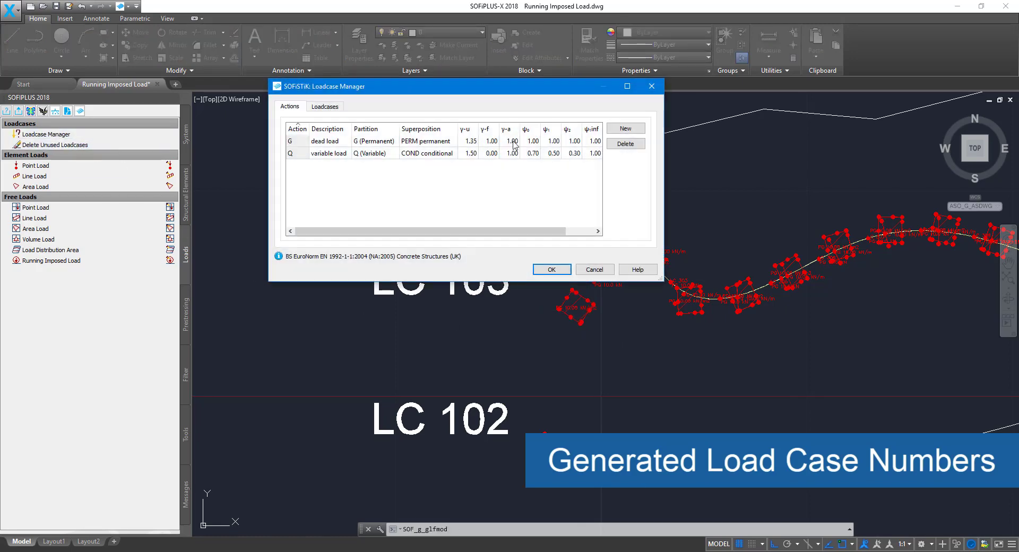
pyautogui.click(325, 109)
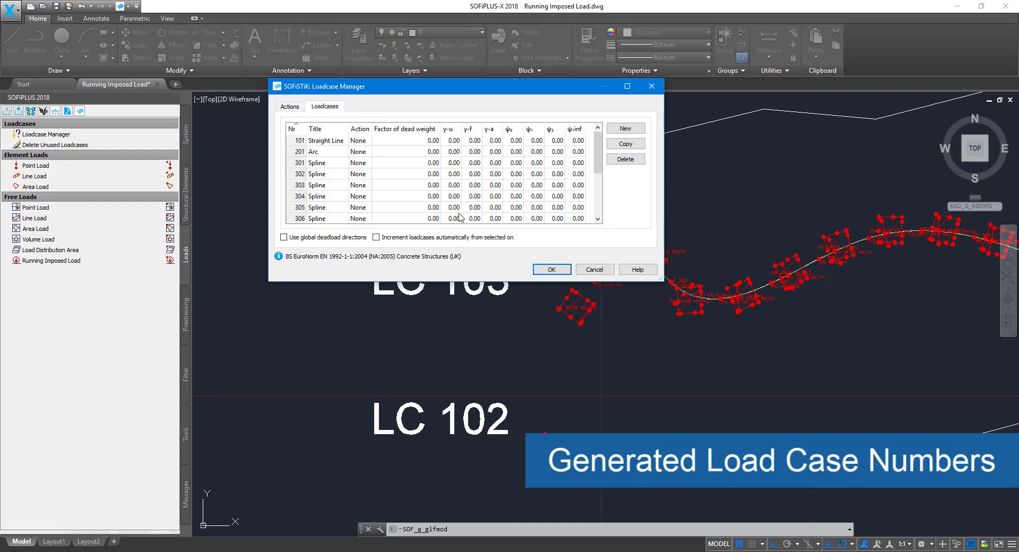
pyautogui.click(293, 164)
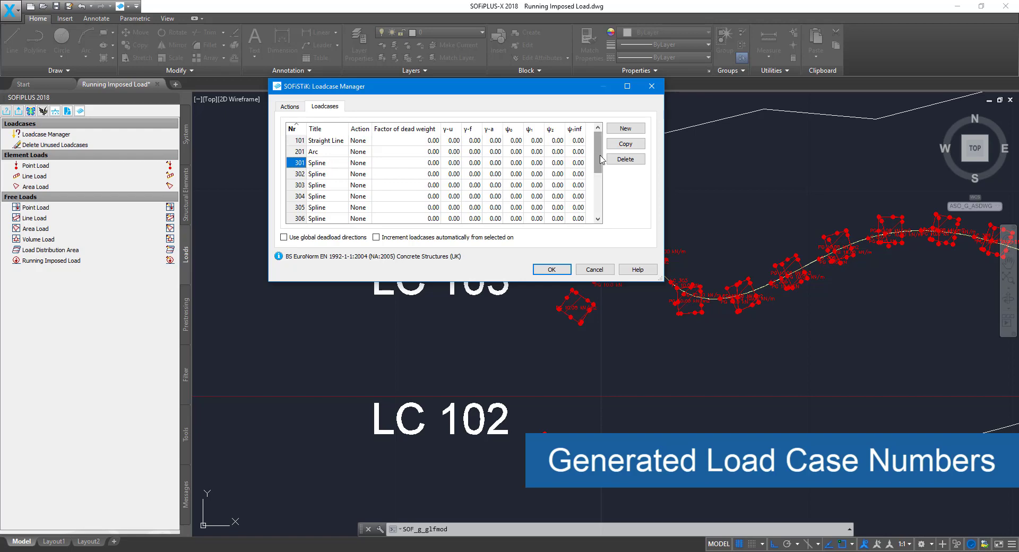
pyautogui.moveTo(602, 160); pyautogui.dragTo(604, 204)
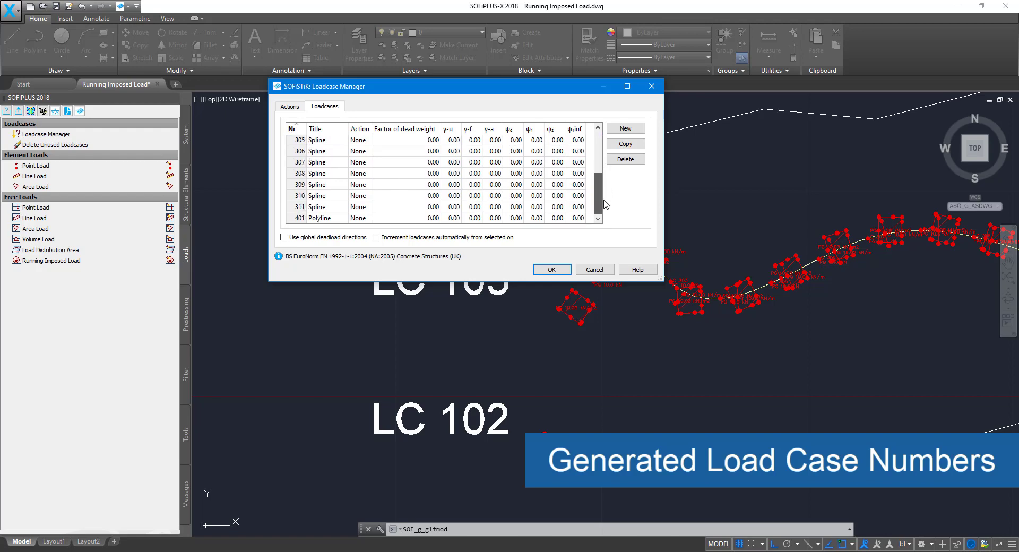
pyautogui.click(297, 195)
pyautogui.scroll(2, 301, 186)
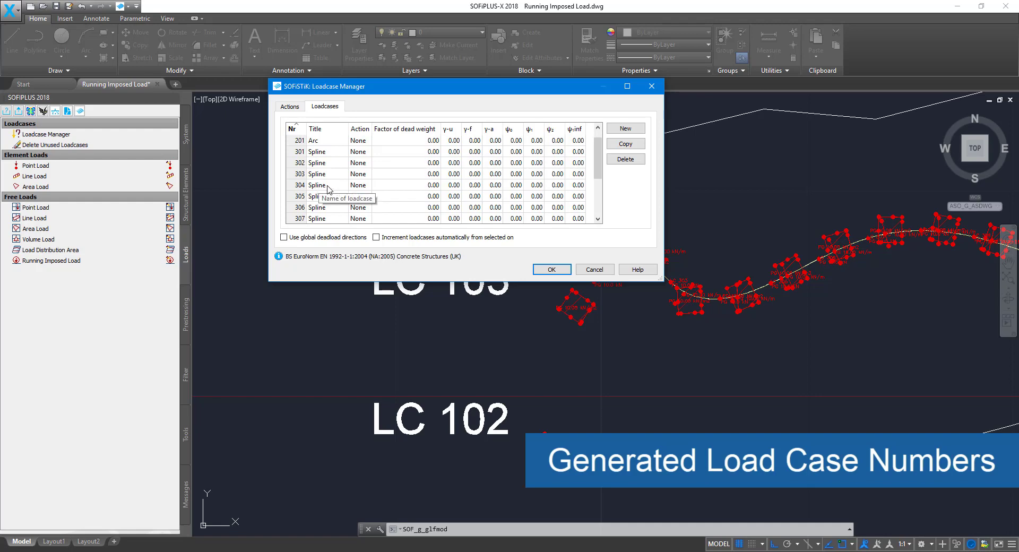
pyautogui.click(322, 164)
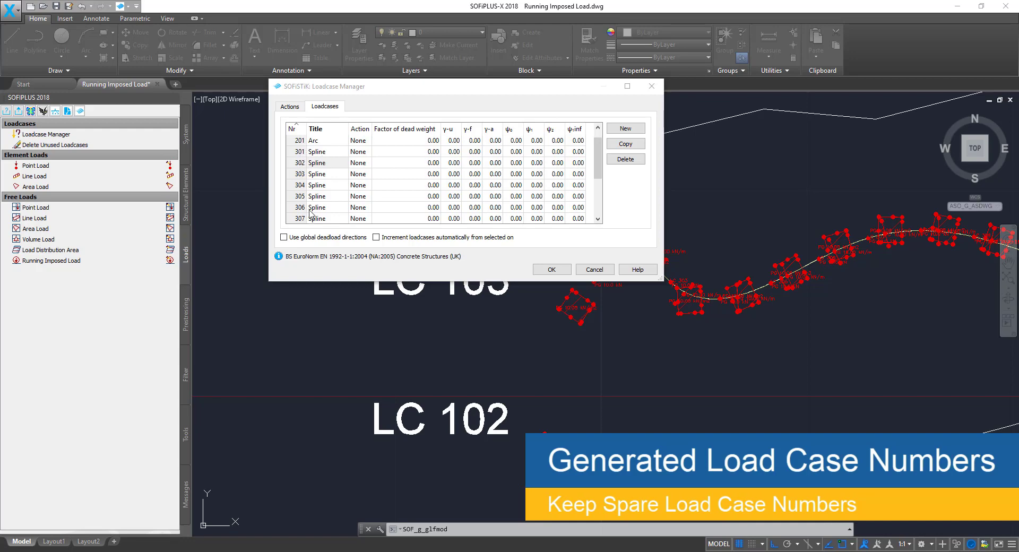
pyautogui.scroll(-2, 311, 214)
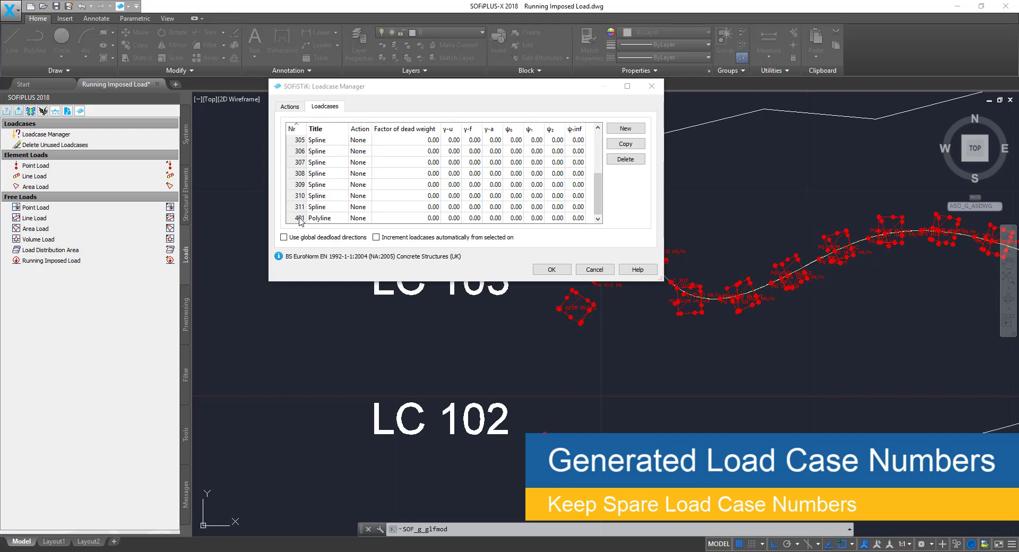
pyautogui.click(591, 269)
# Set the load generation of the running load on the LC 103 spline to a fixed number of 5 steps.
pyautogui.scroll(-2, 311, 311)
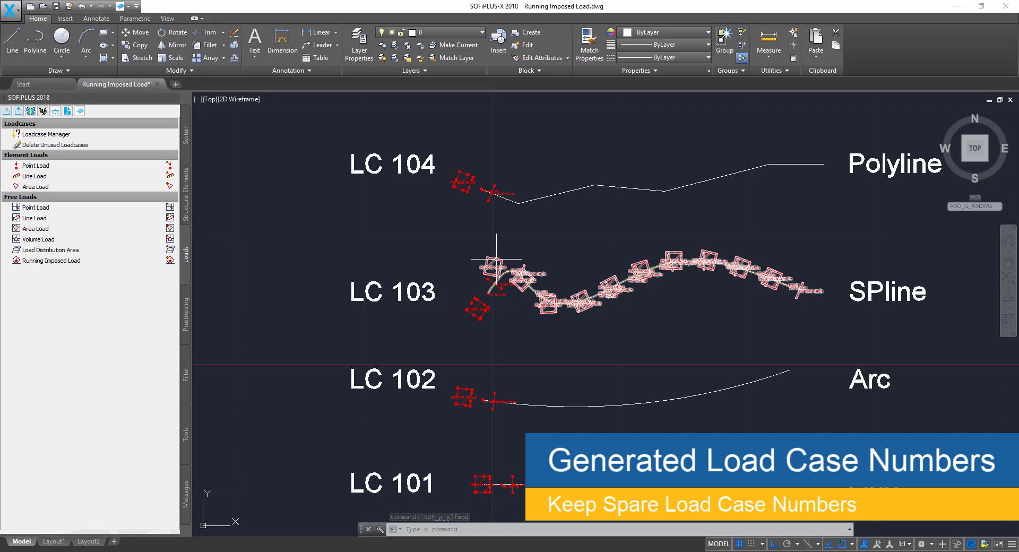
pyautogui.scroll(4, 496, 259)
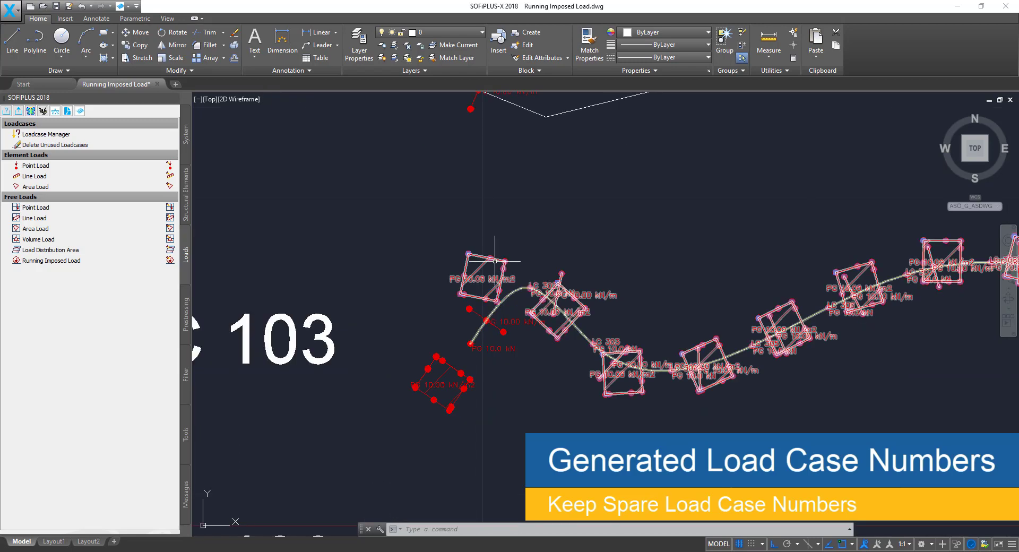
pyautogui.doubleClick(495, 261)
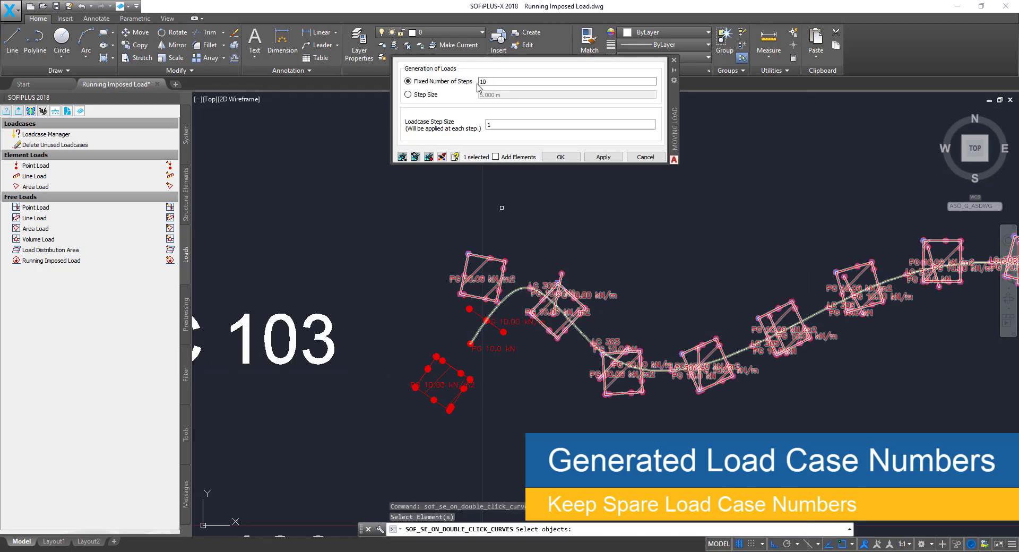
pyautogui.doubleClick(481, 83)
pyautogui.write('5')
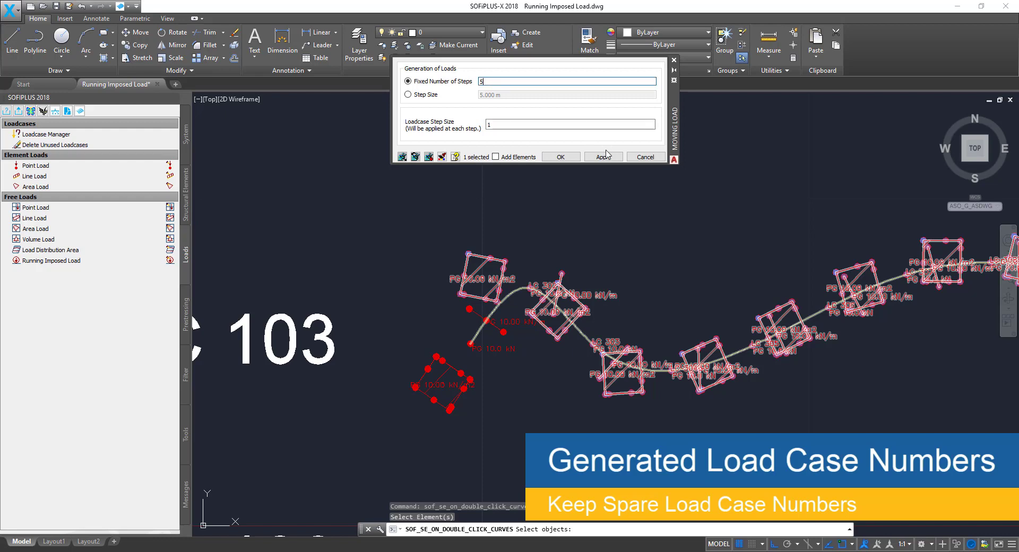
pyautogui.click(605, 157)
pyautogui.click(560, 157)
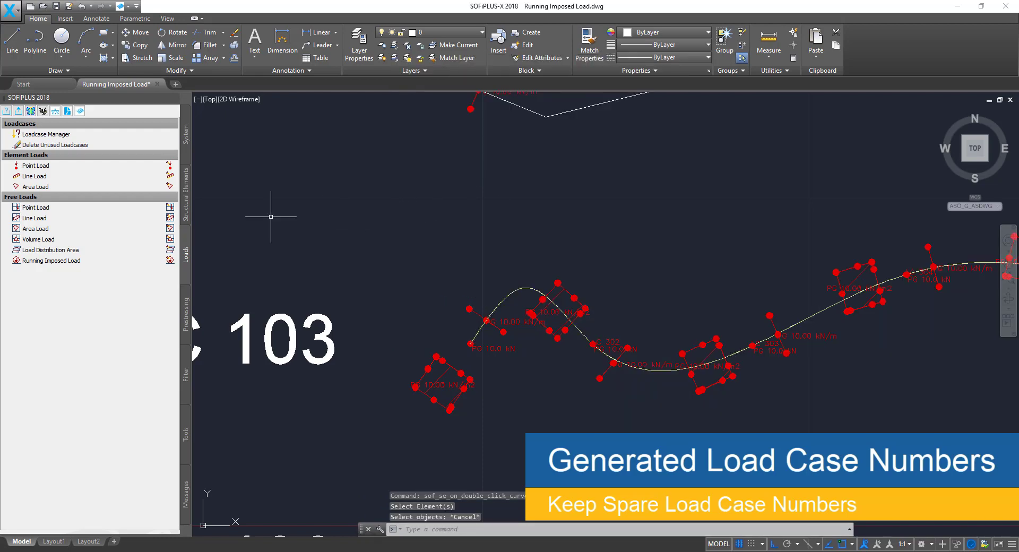
# Check which spline load case numbers are listed in the Loadcase Manager and close it without changes.
pyautogui.click(46, 134)
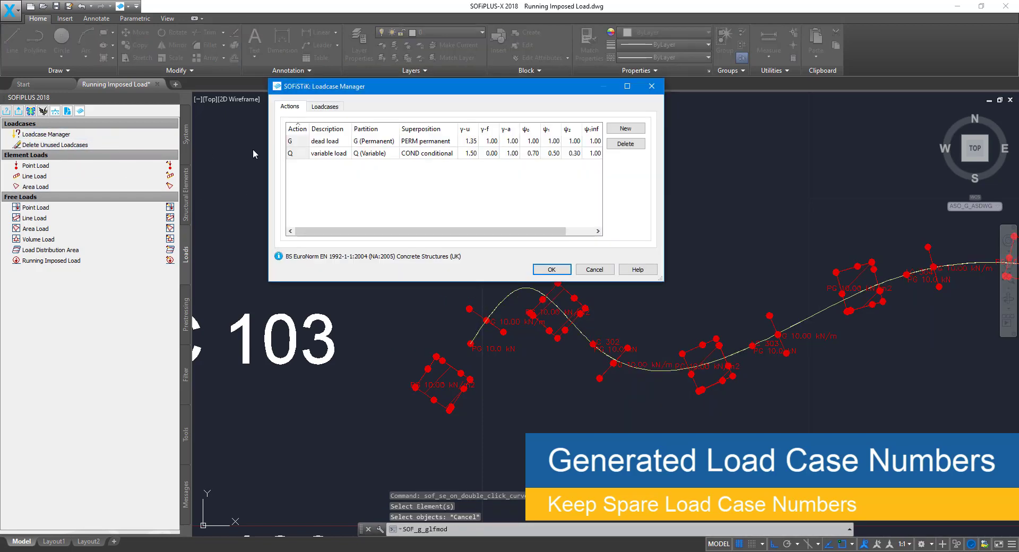
pyautogui.click(325, 108)
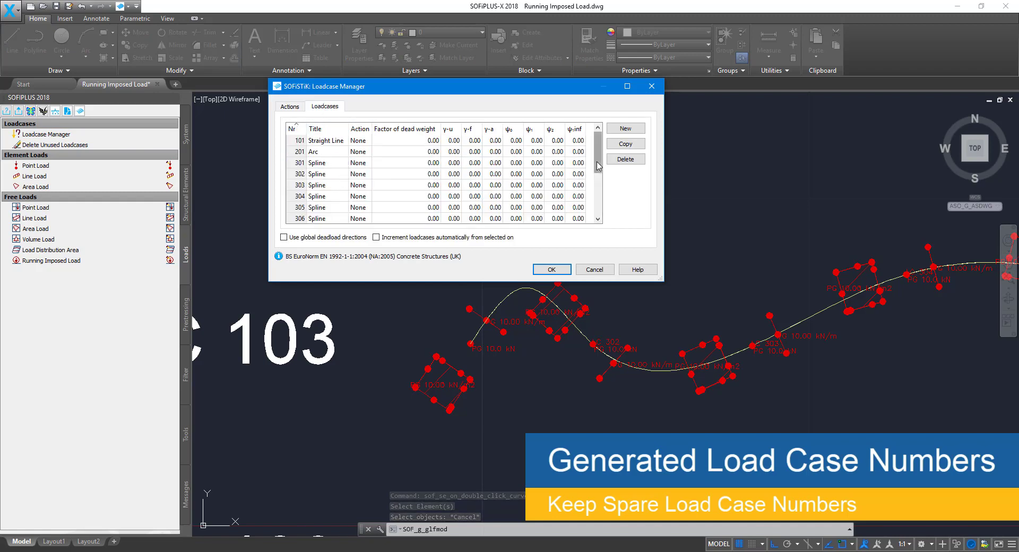
pyautogui.moveTo(597, 166); pyautogui.dragTo(598, 183)
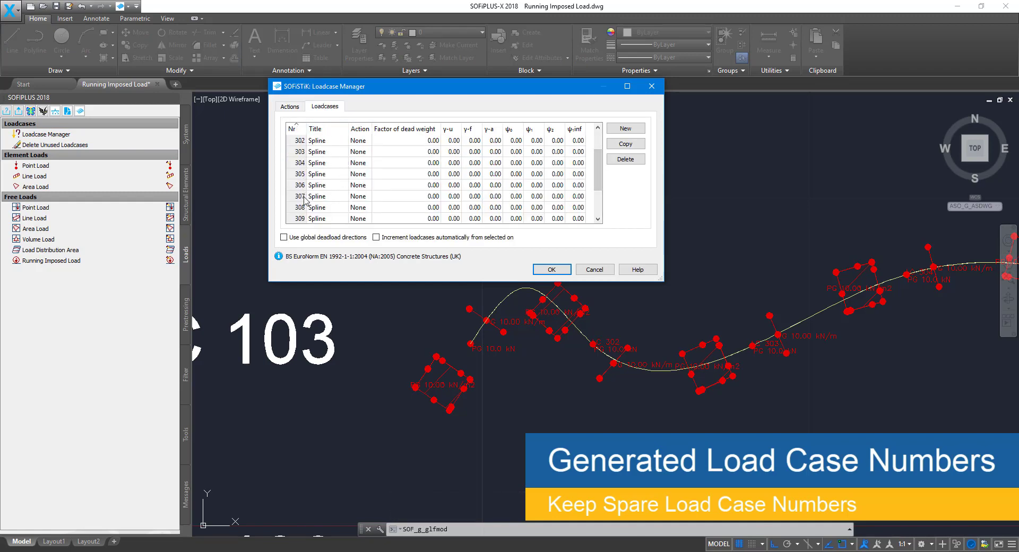
pyautogui.scroll(-1, 310, 212)
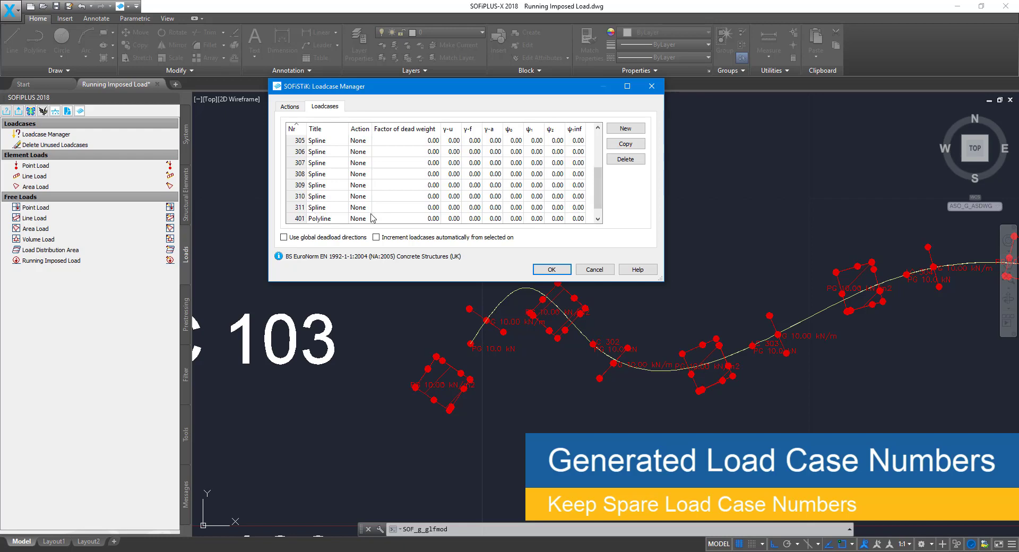
pyautogui.click(593, 269)
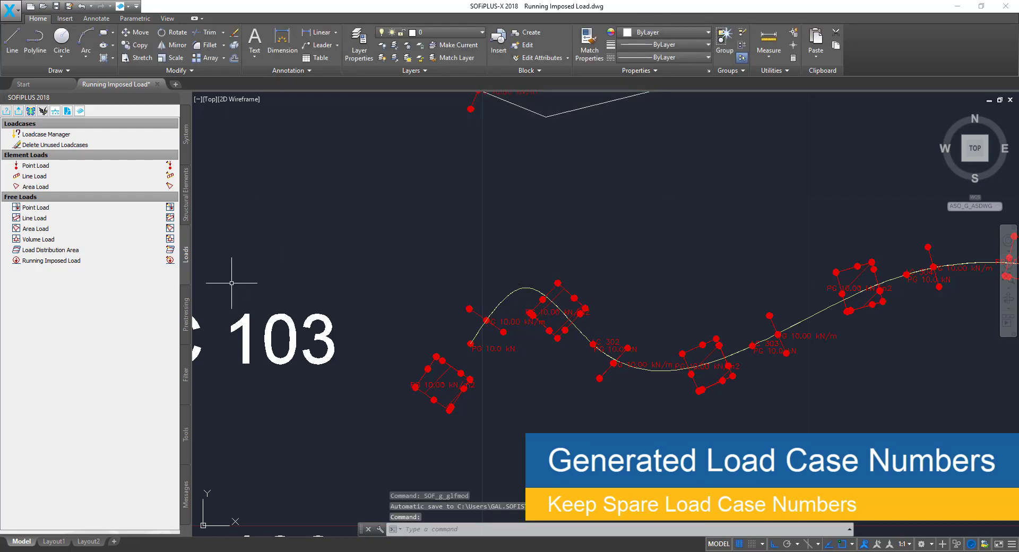
# Export the model, deleting the unused load cases 307 to 311, and run the Delete Unused Loadcases command.
pyautogui.scroll(-2, 272, 285)
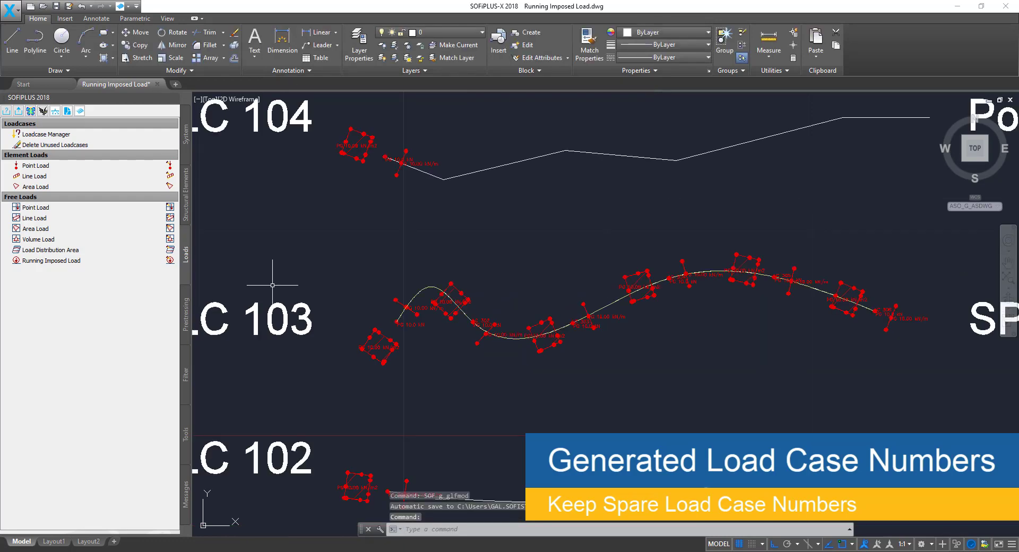
pyautogui.click(19, 112)
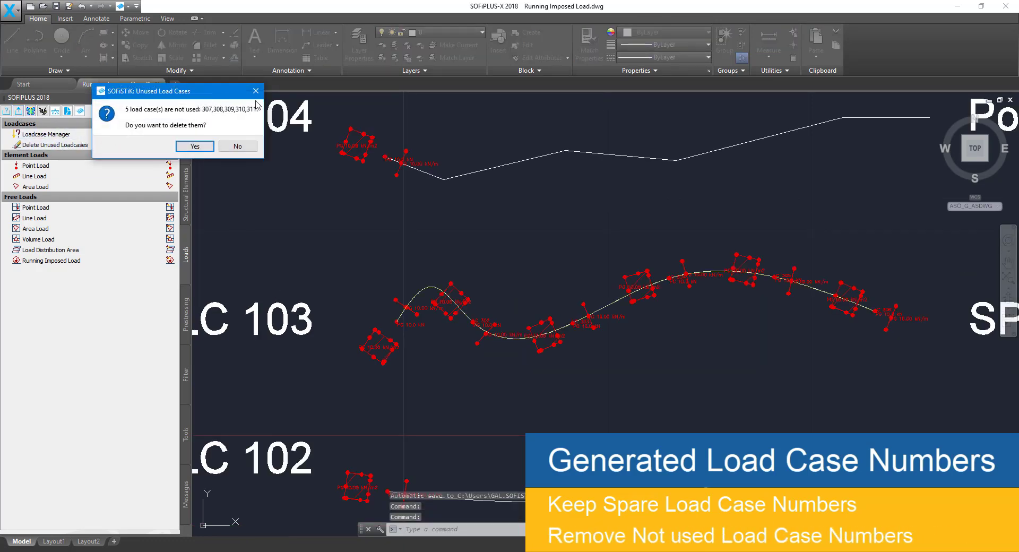
pyautogui.moveTo(212, 87); pyautogui.dragTo(374, 152)
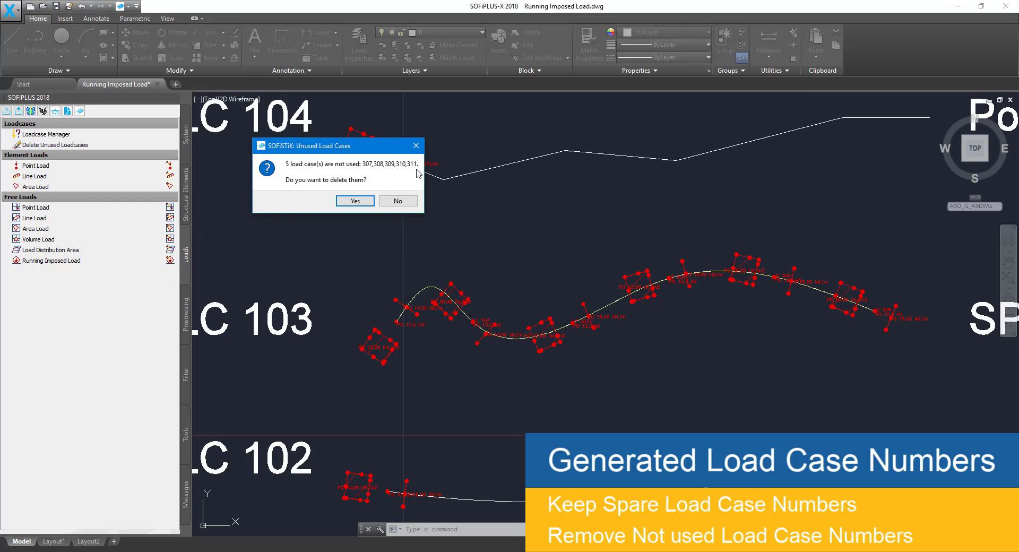
pyautogui.click(355, 203)
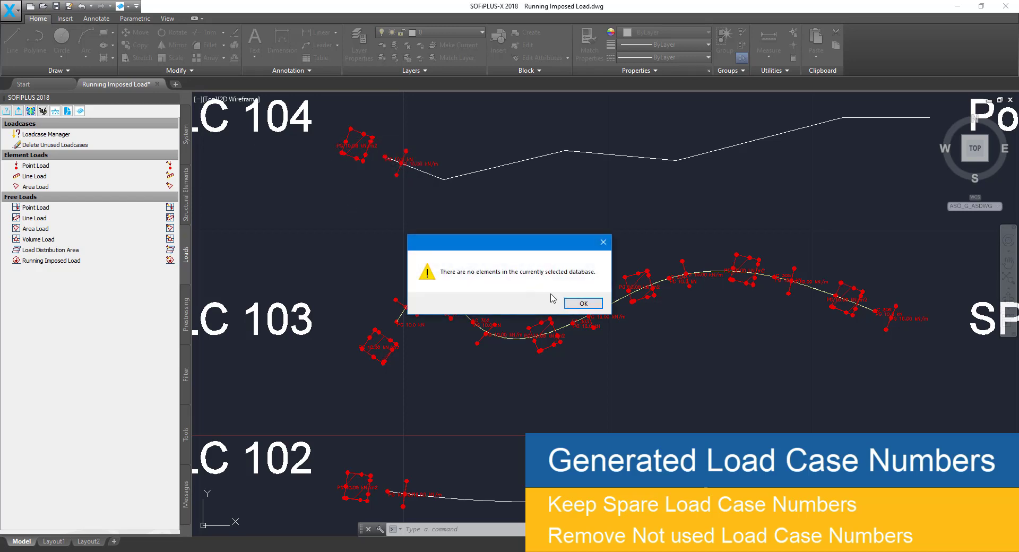
pyautogui.click(583, 304)
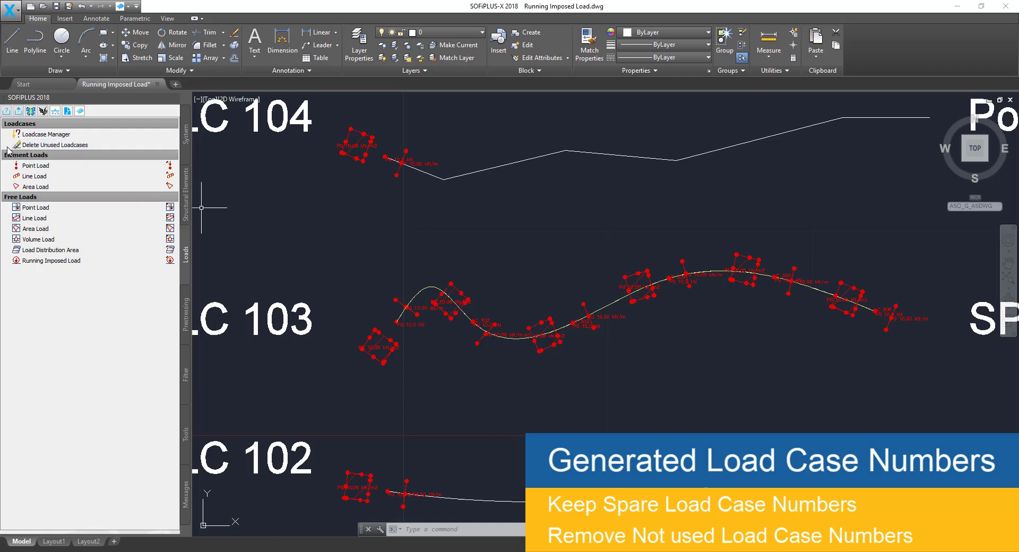
pyautogui.click(64, 147)
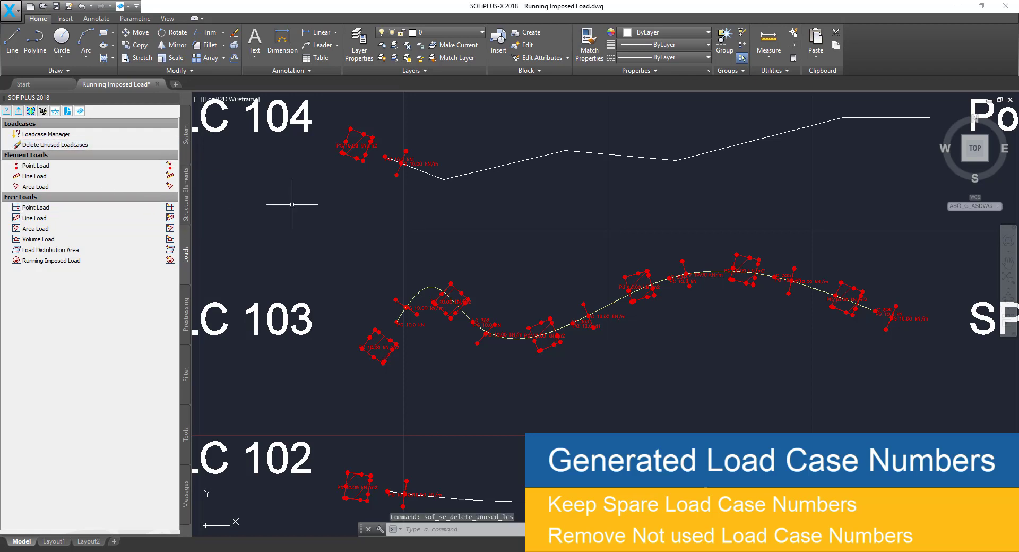